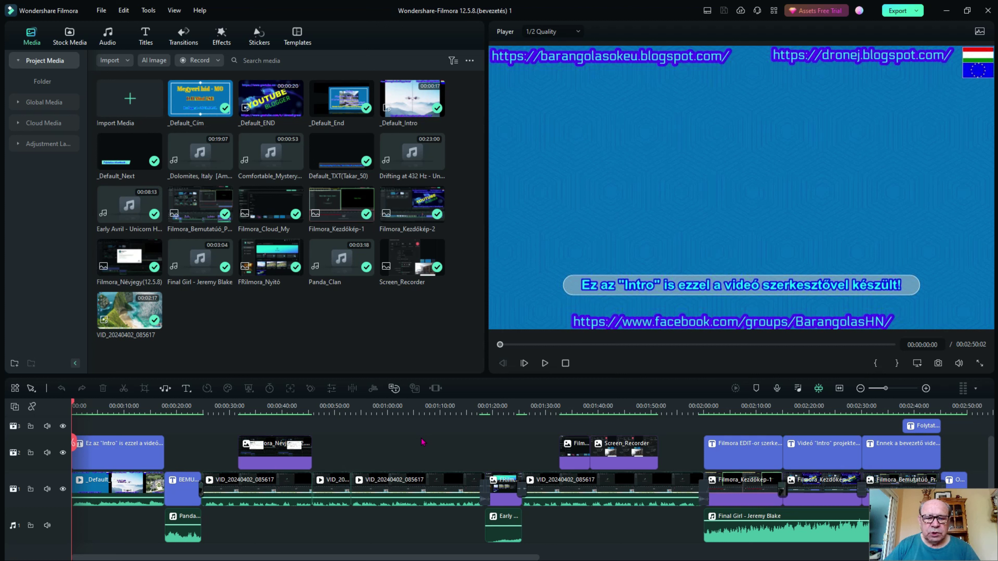
Step: Open the properties of the VID_20240402_085617 clip starting at 00:00:53:03 and review its video, audio, color and speed settings
left_click(391, 481)
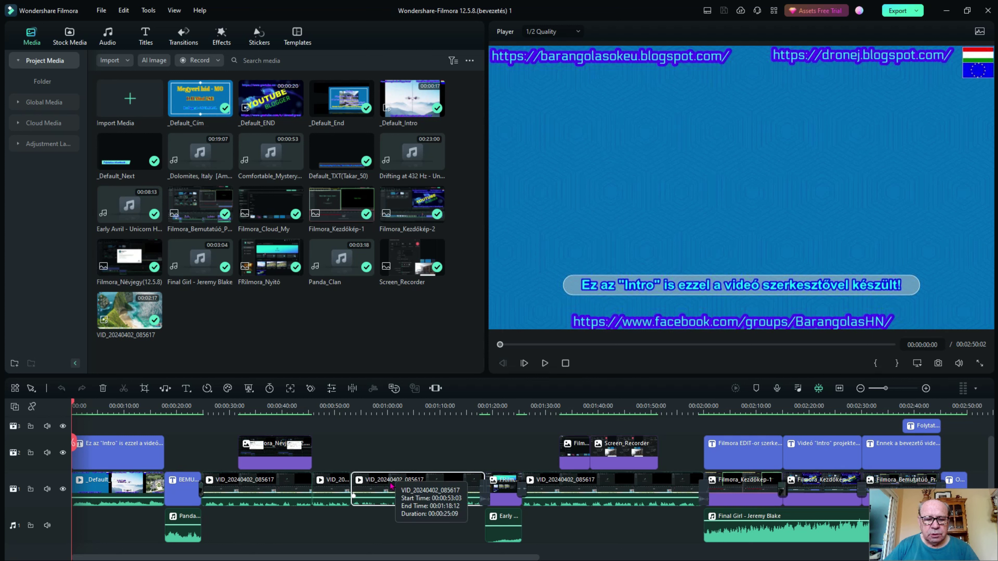
double_click(392, 487)
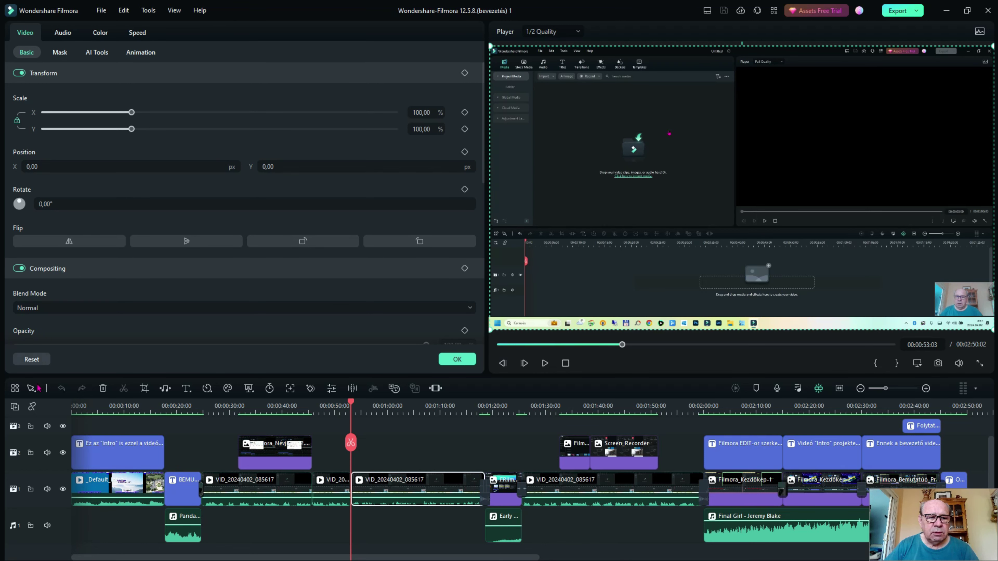
scroll(341, 258, "down", 5)
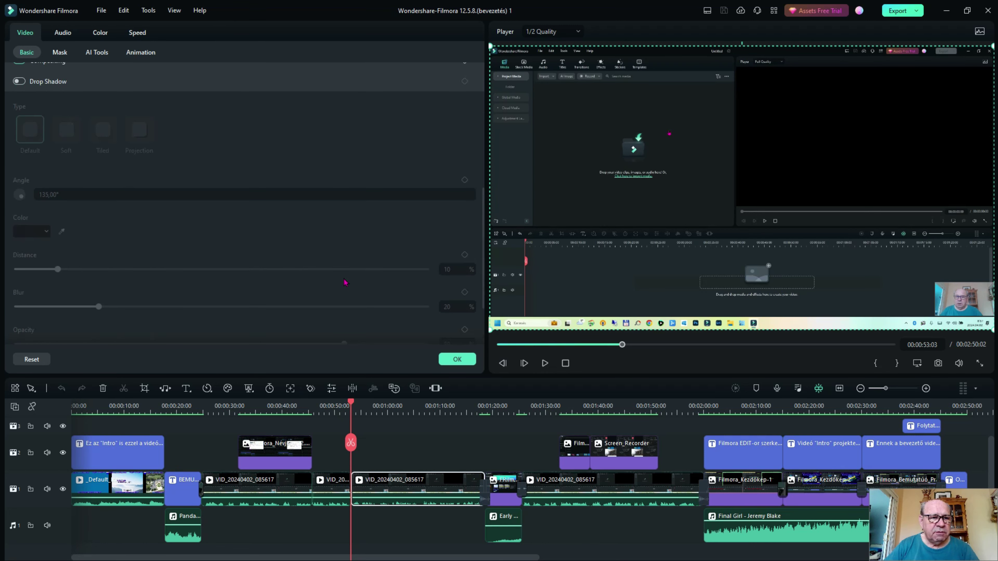
scroll(343, 282, "up", 5)
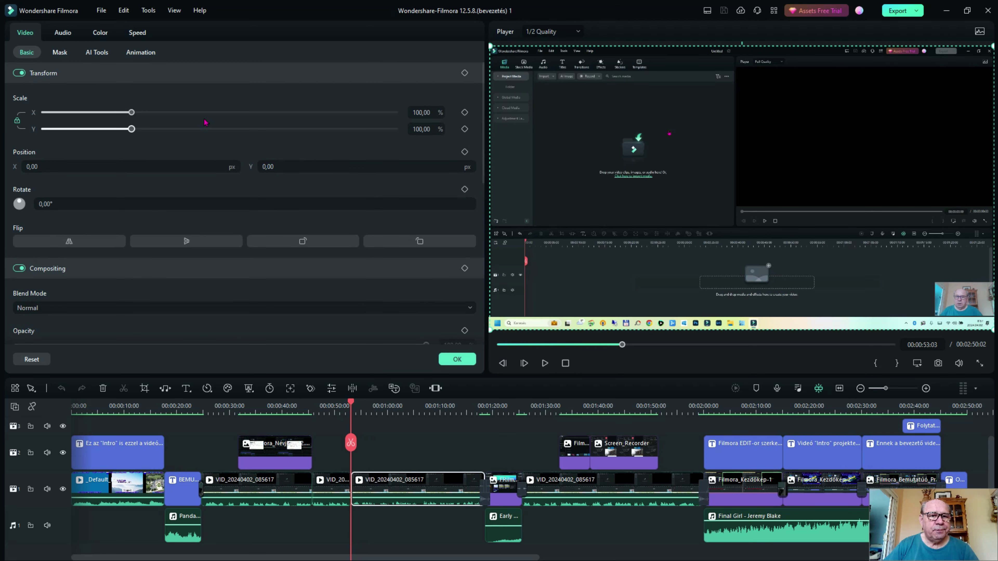
left_click(26, 33)
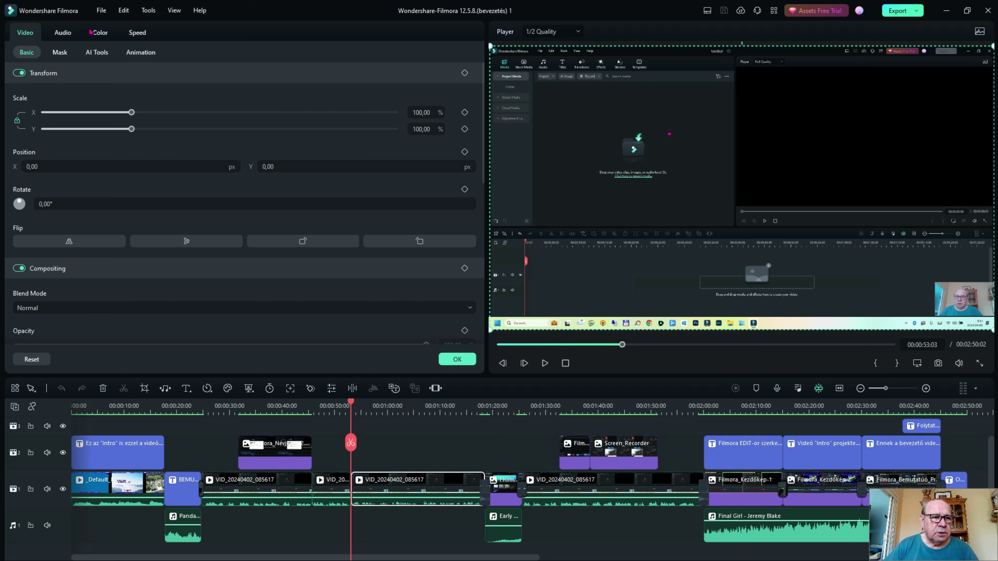
left_click(64, 34)
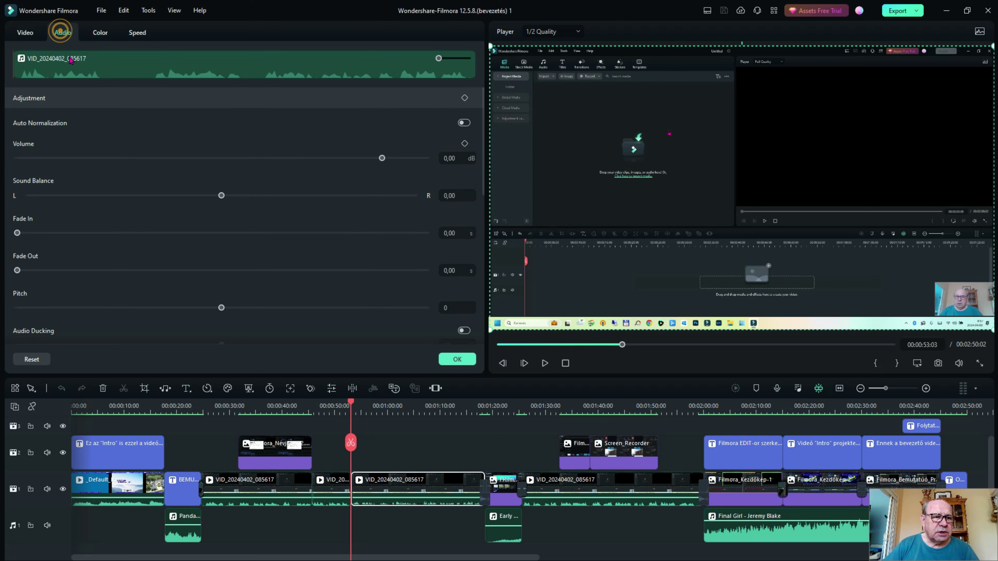
left_click(105, 35)
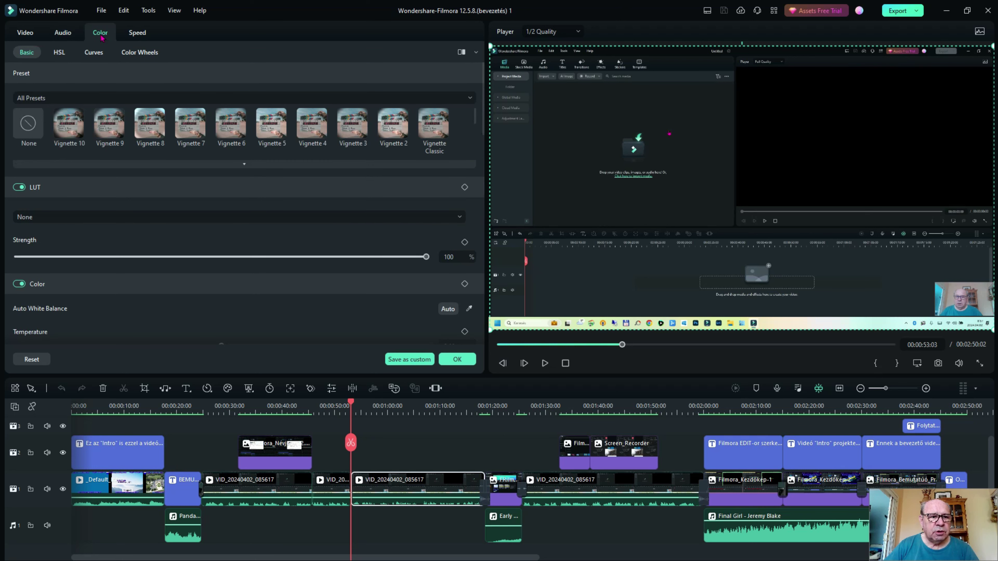
left_click(143, 34)
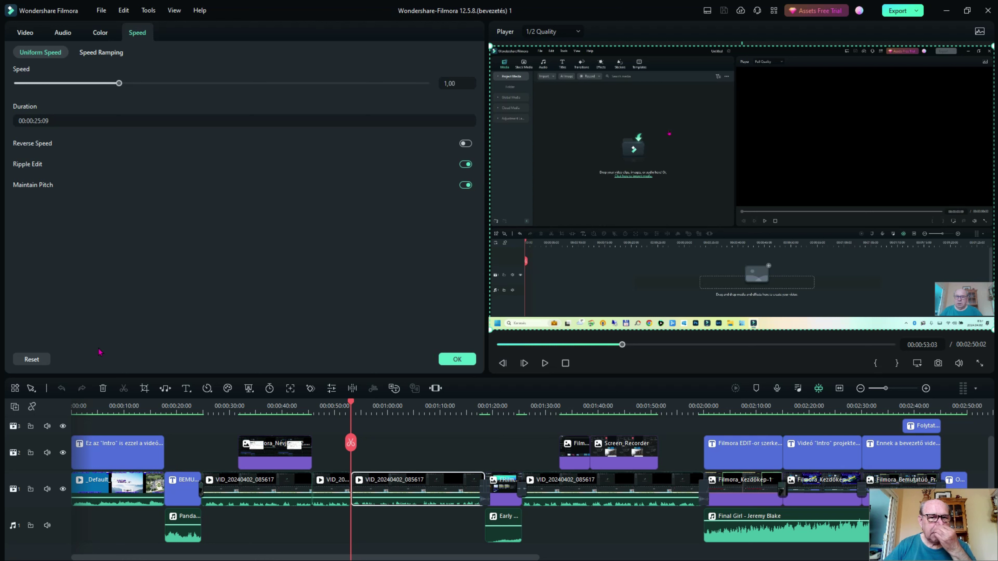
Step: Enable the clip's drop shadow, try the Soft and Tiled types, and choose the Projection type
left_click(22, 32)
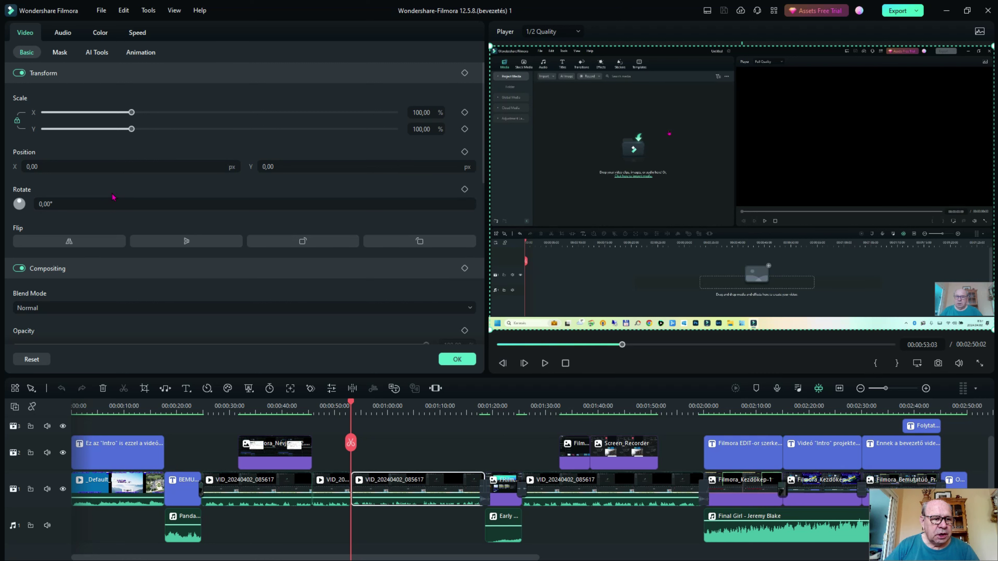
scroll(103, 217, "down", 1)
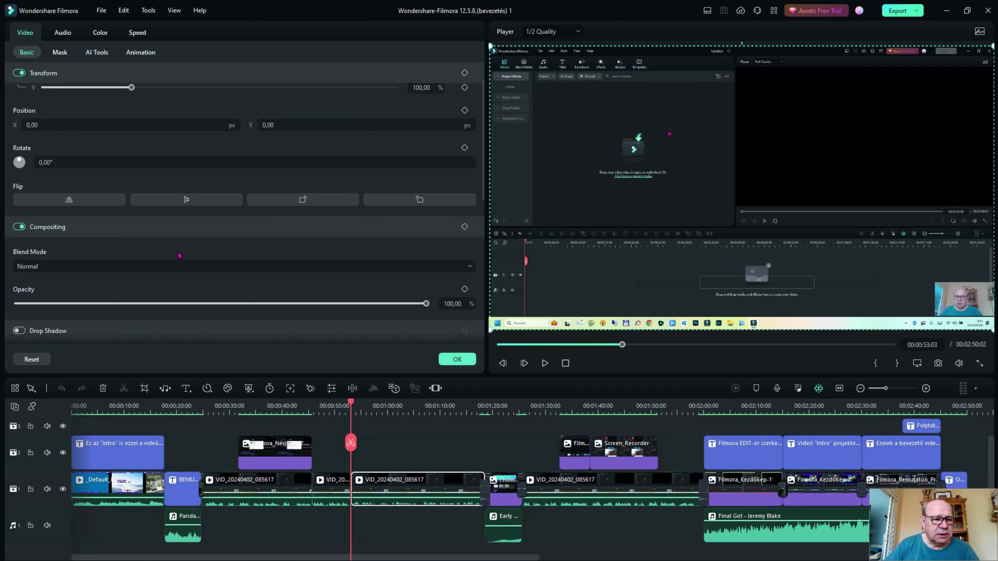
scroll(167, 274, "down", 3)
scroll(168, 274, "down", 3)
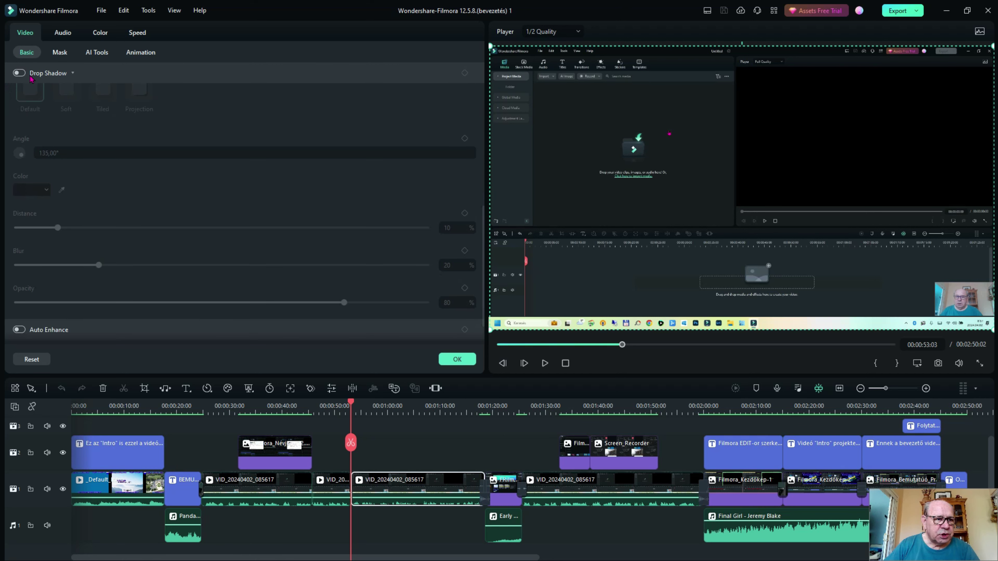
left_click(19, 73)
scroll(231, 139, "up", 1)
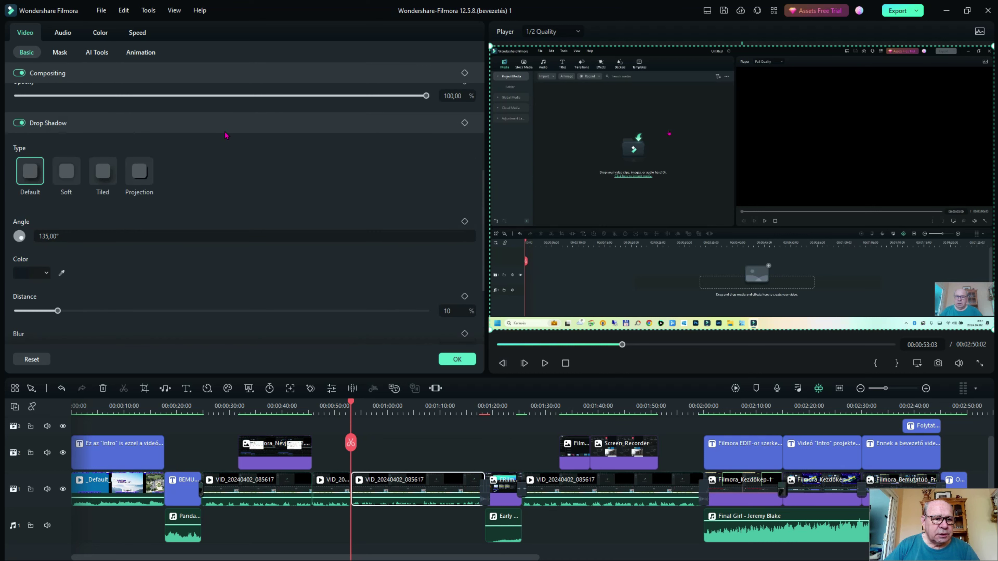
left_click(67, 171)
left_click(103, 172)
left_click(139, 171)
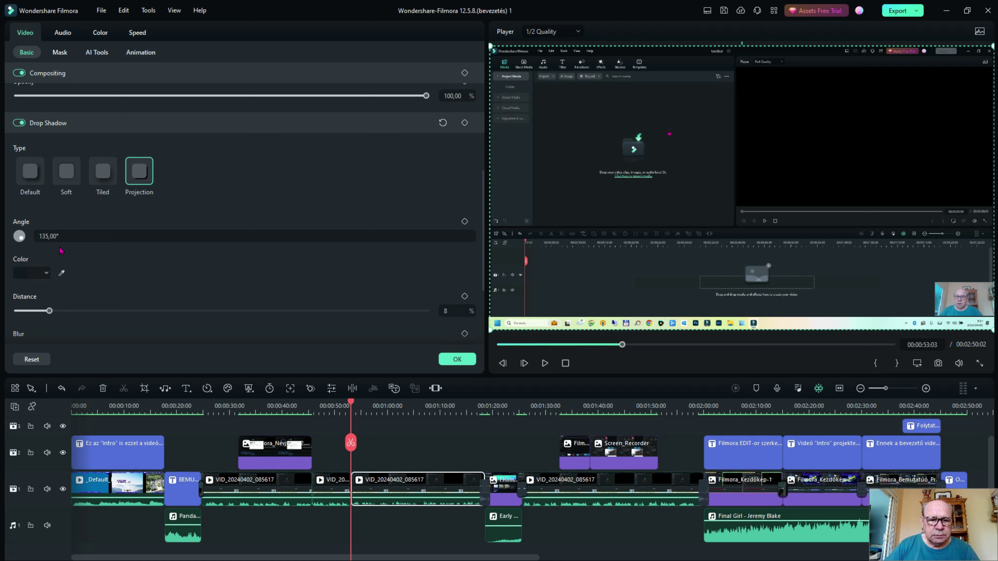
Step: Try a drop shadow angle of -26,57°, blur of 0% and opacity of 0%, resetting each setting
left_click(20, 235)
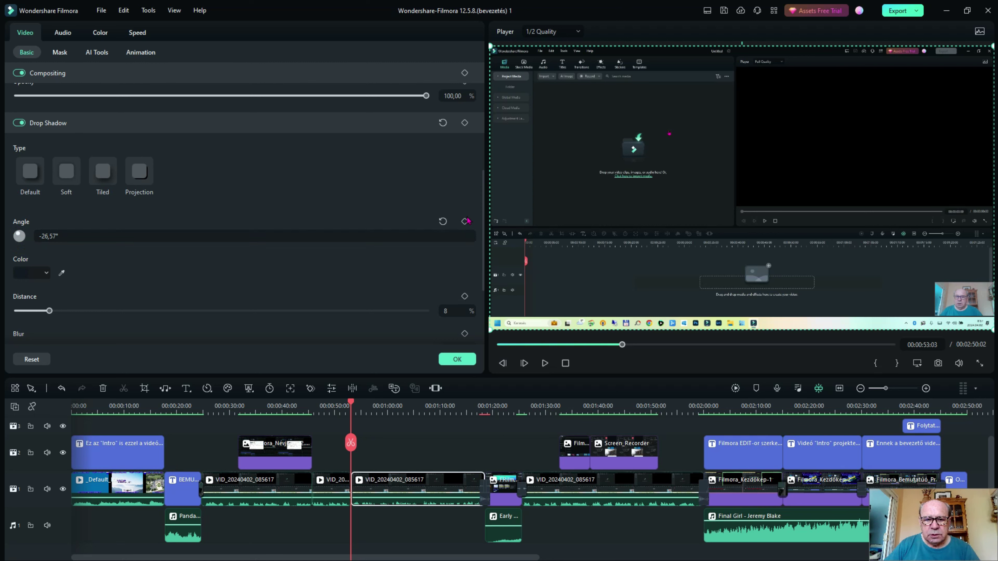
left_click(443, 221)
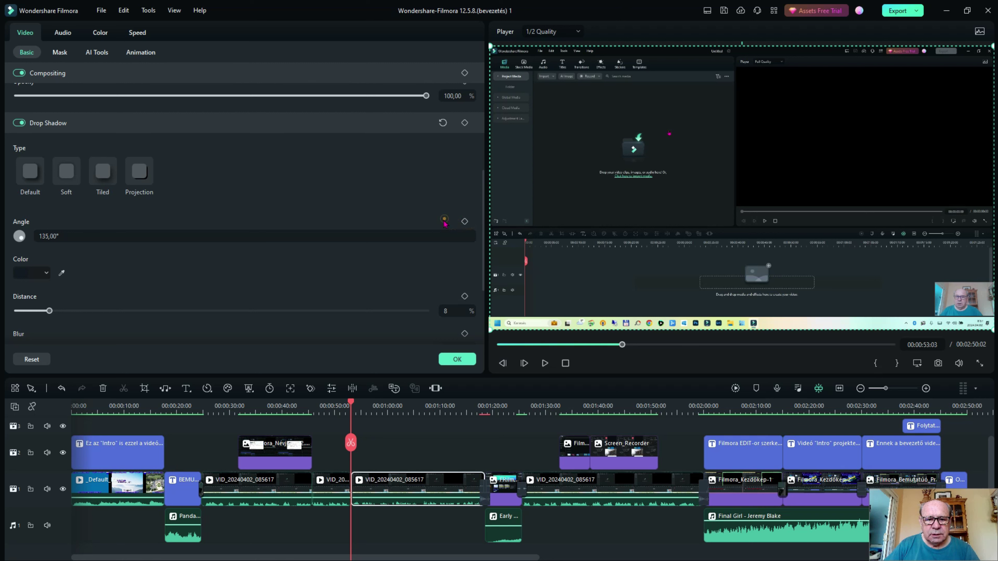
scroll(68, 295, "down", 2)
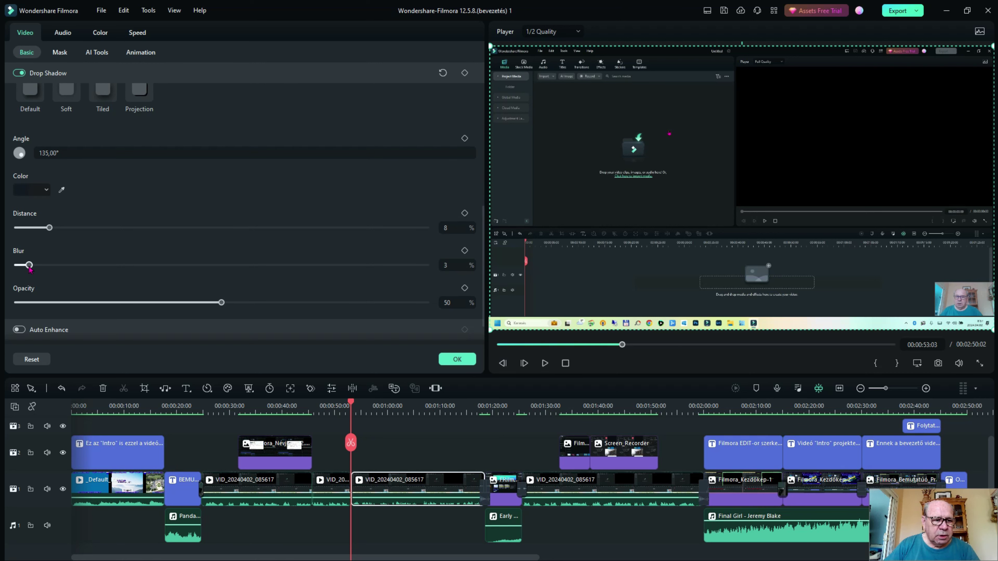
mouse_move(29, 265)
left_mouse_down()
mouse_move(423, 265)
mouse_move(15, 265)
left_mouse_up()
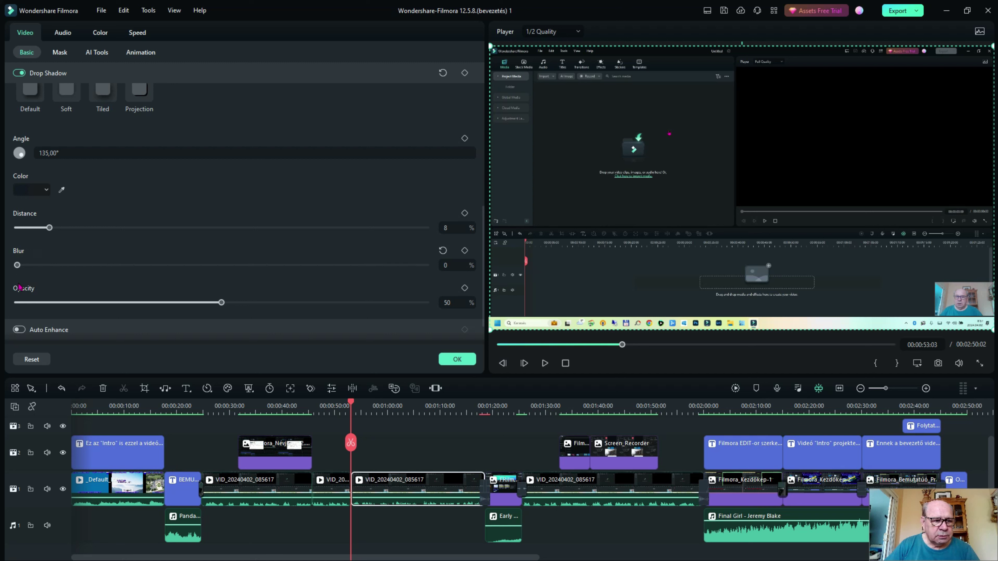
scroll(60, 277, "down", 1)
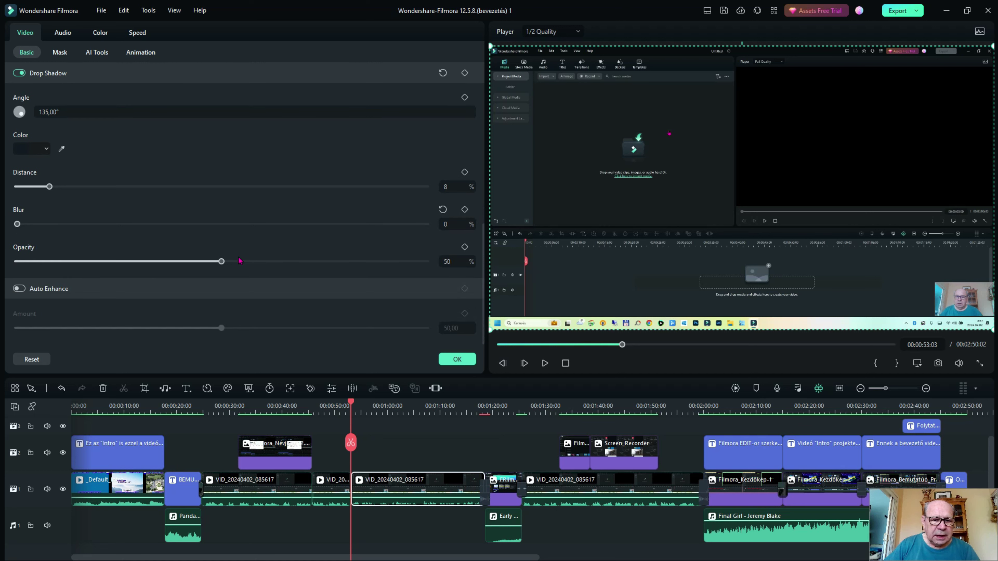
left_click_drag(223, 261, 17, 261)
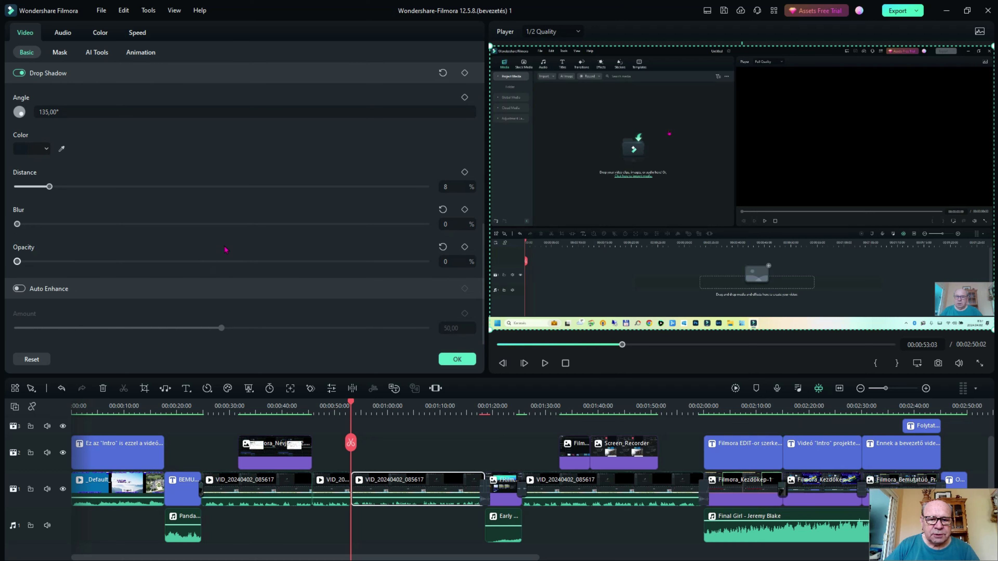
left_click(442, 246)
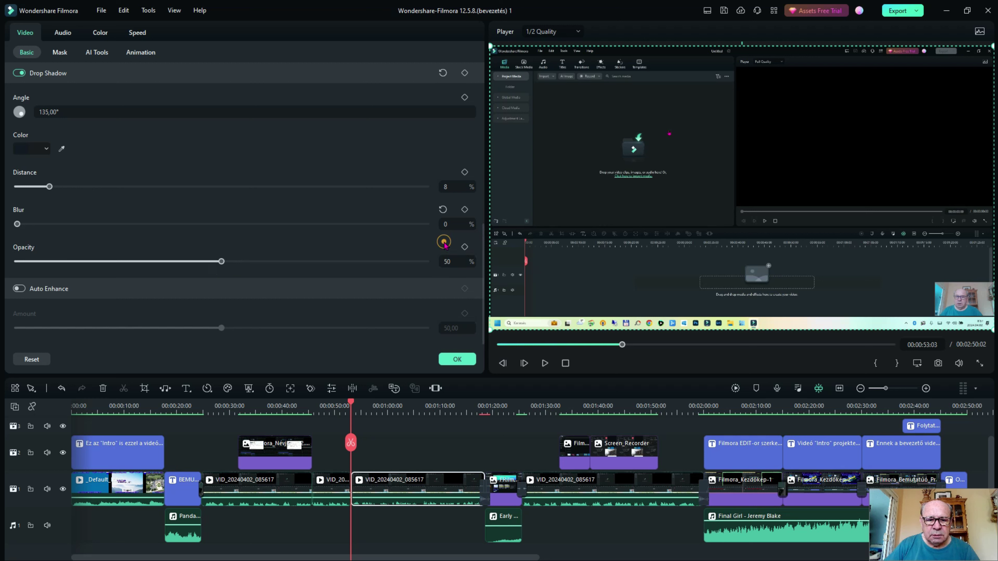
left_click(442, 209)
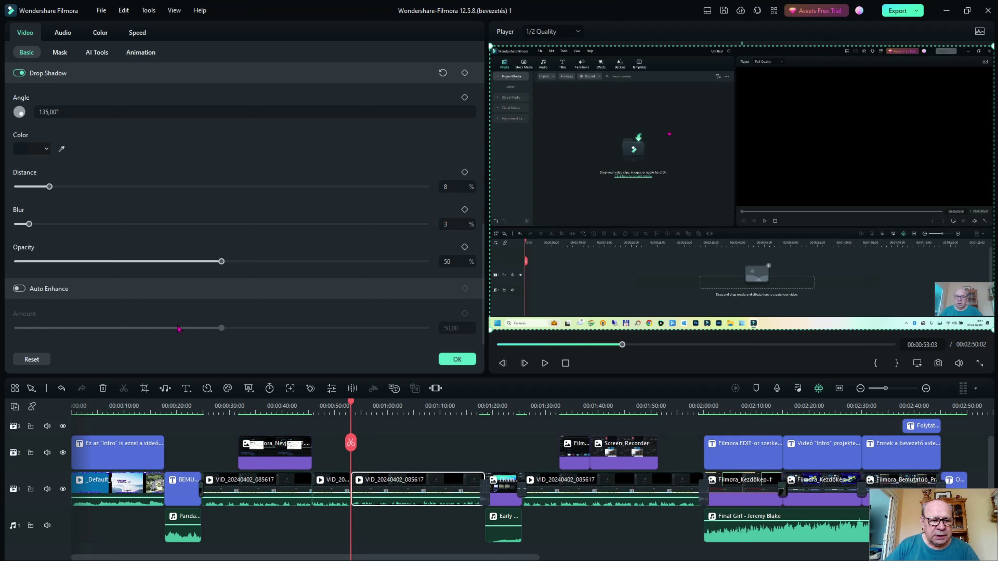
Step: Turn on Auto Enhance for the clip and review its mask, AI tools and animation options
left_click(21, 290)
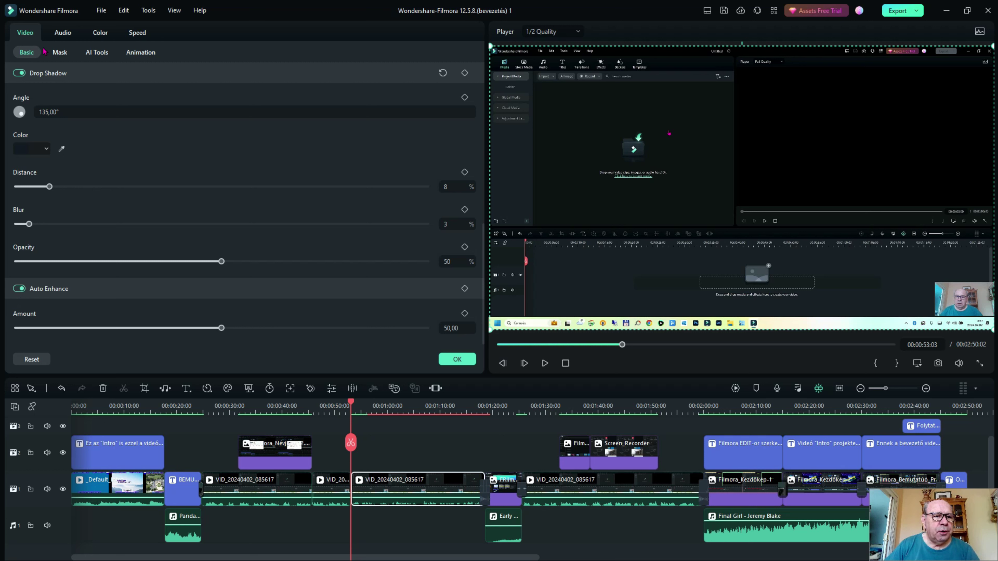
left_click(60, 52)
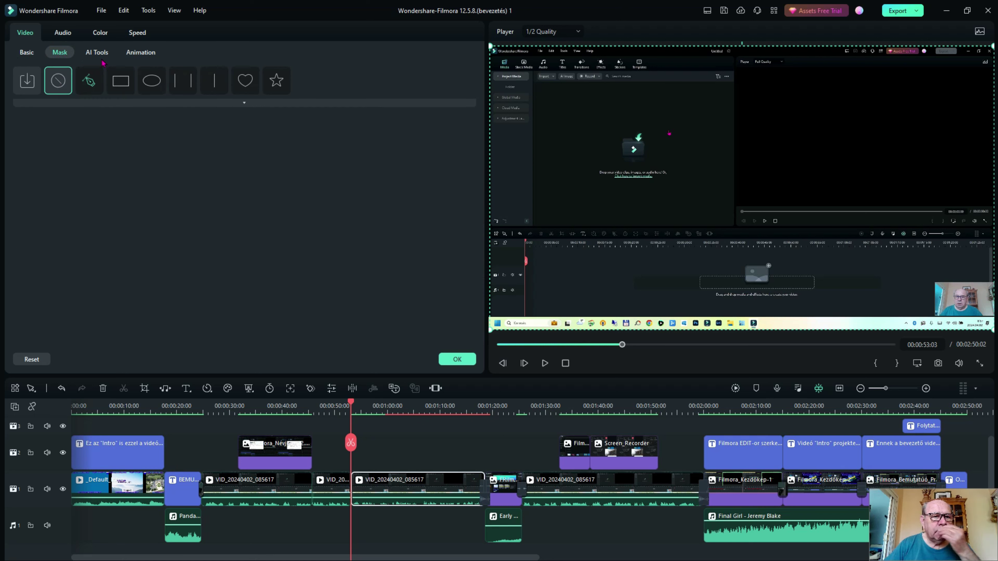
left_click(96, 53)
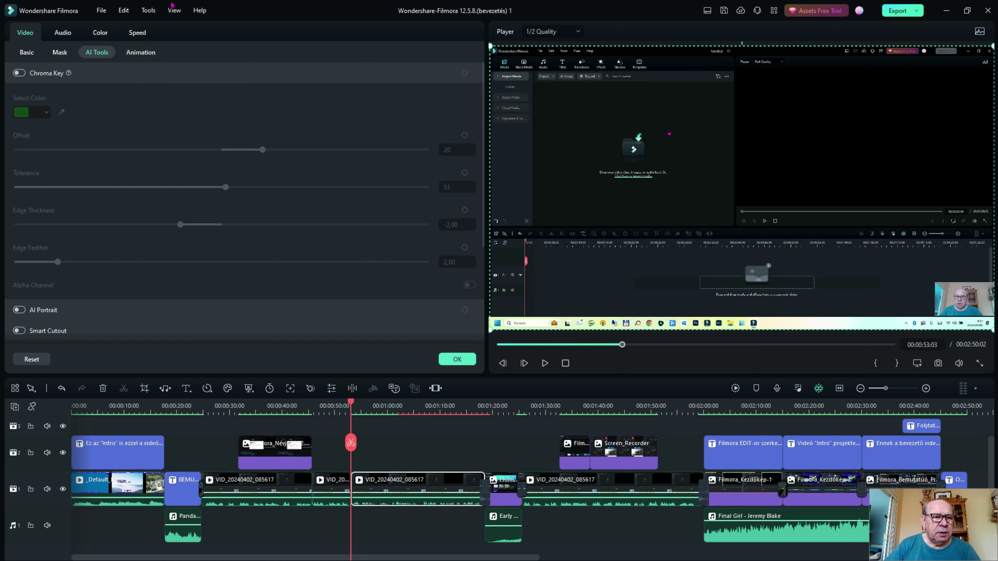
left_click(140, 57)
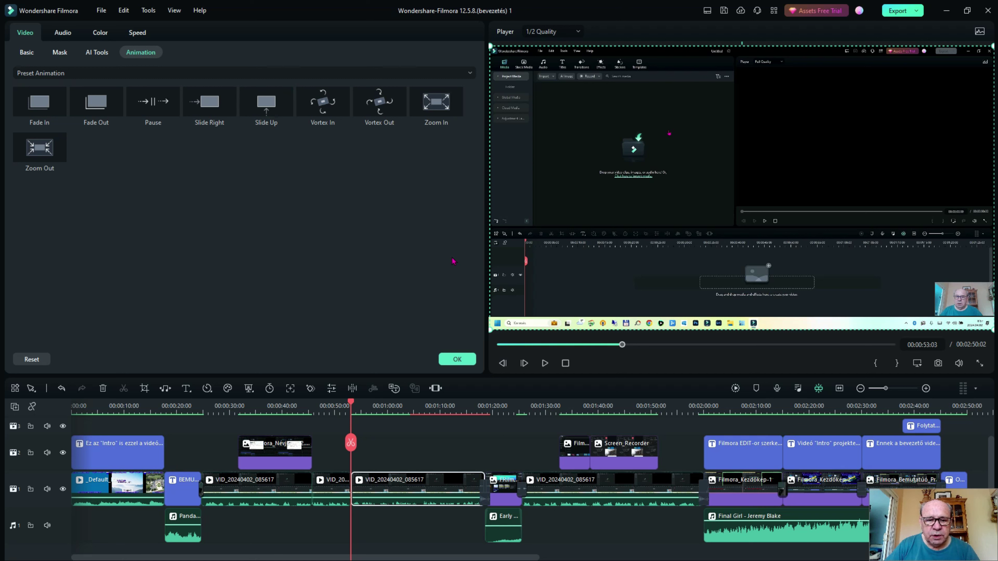
Step: Turn on Auto Normalization in the clip's audio settings
left_click(63, 33)
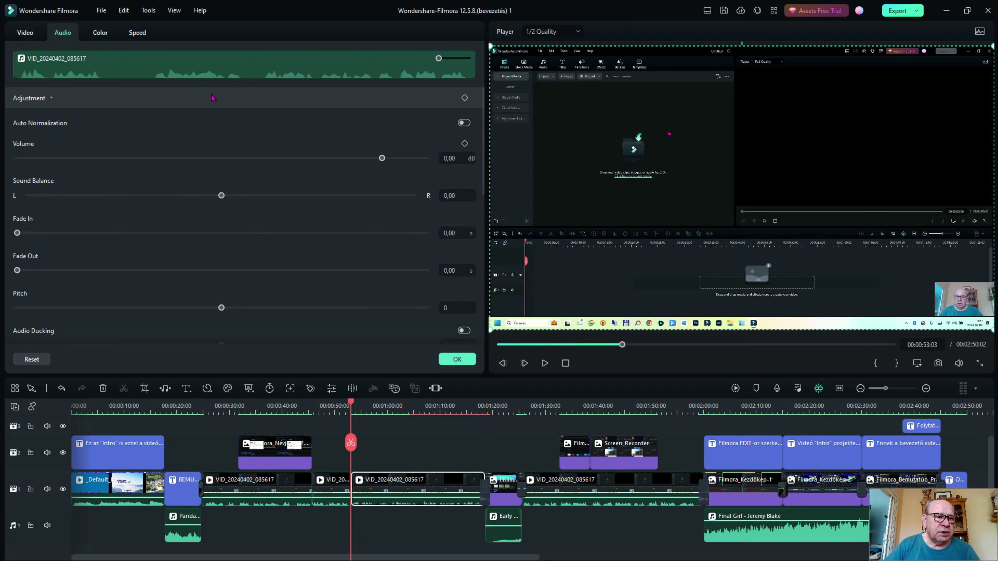
left_click(463, 123)
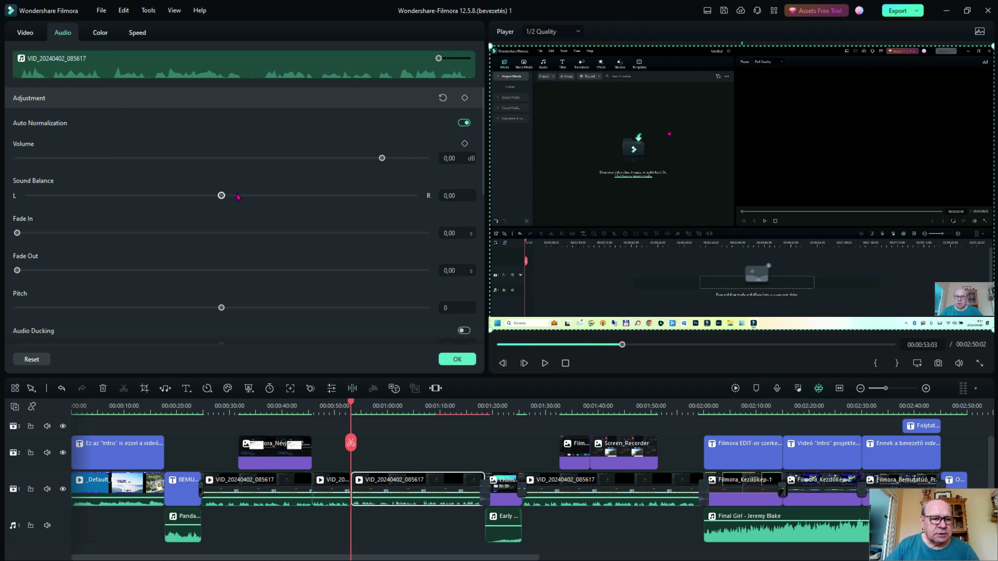
Step: Try adjusting the fade-in and fade-out times of the clip's audio, leaving both at 0 seconds
scroll(164, 289, "down", 2)
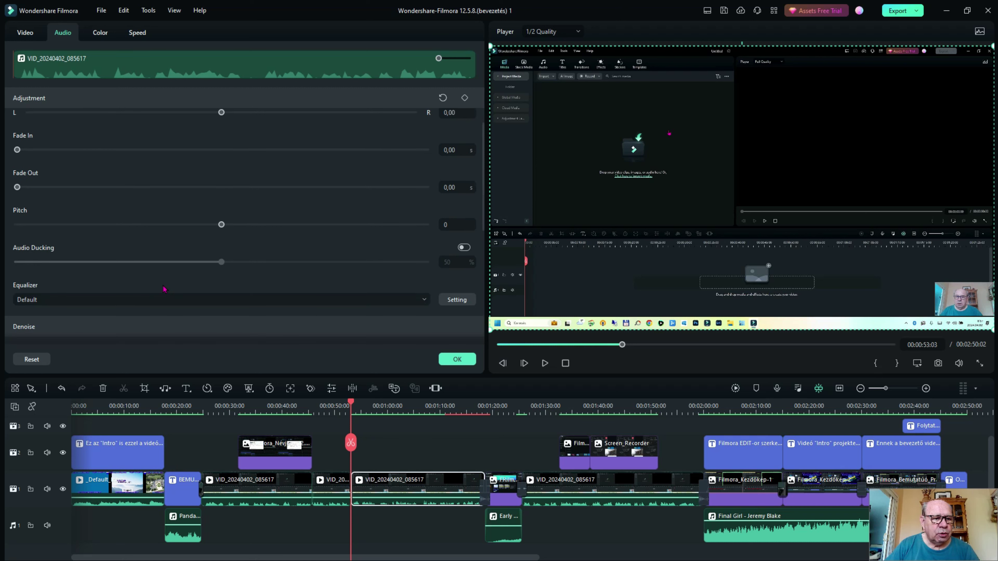
scroll(181, 170, "up", 1)
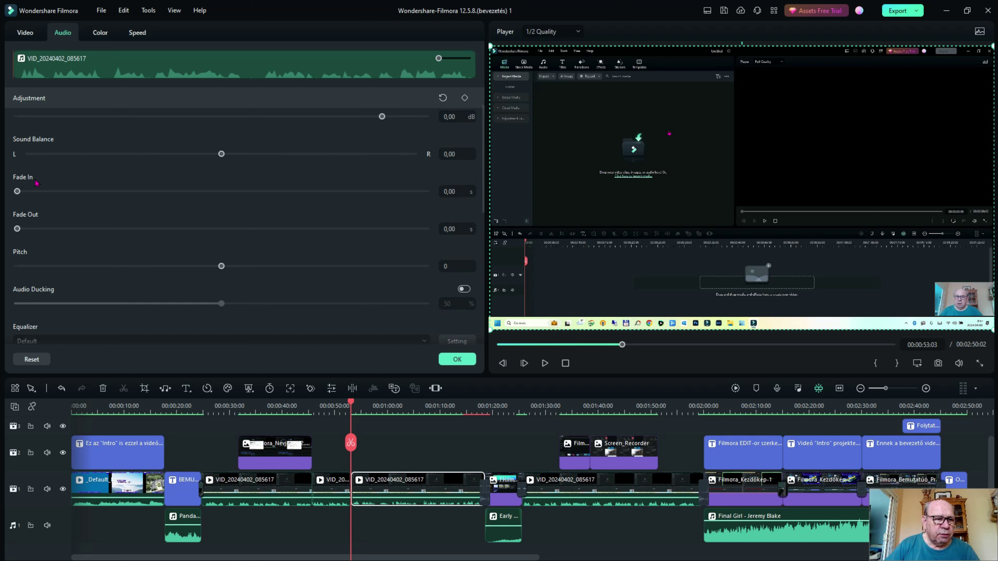
mouse_move(17, 191)
left_mouse_down()
mouse_move(291, 192)
mouse_move(17, 192)
left_mouse_up()
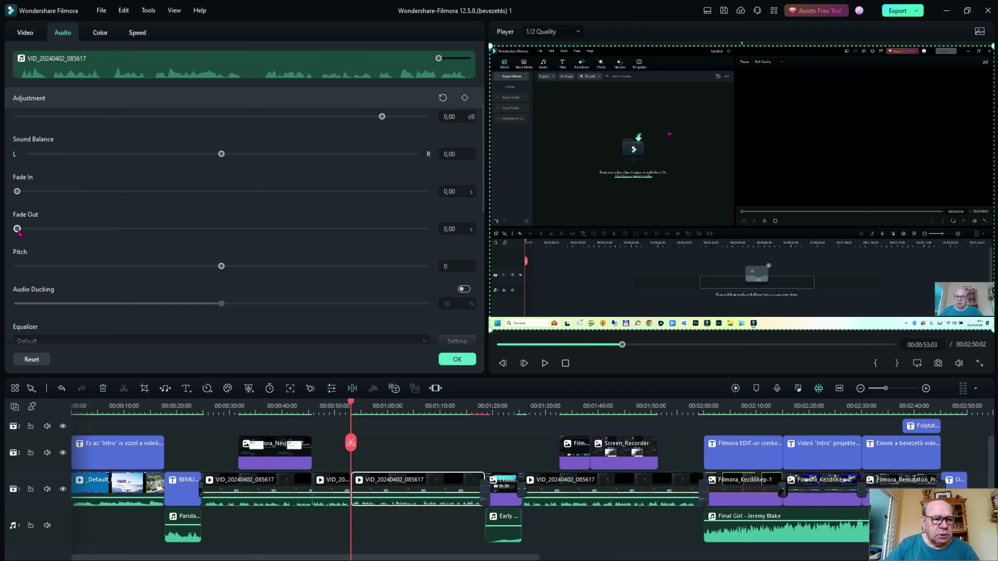
left_click(18, 229)
left_click_drag(112, 226, 10, 214)
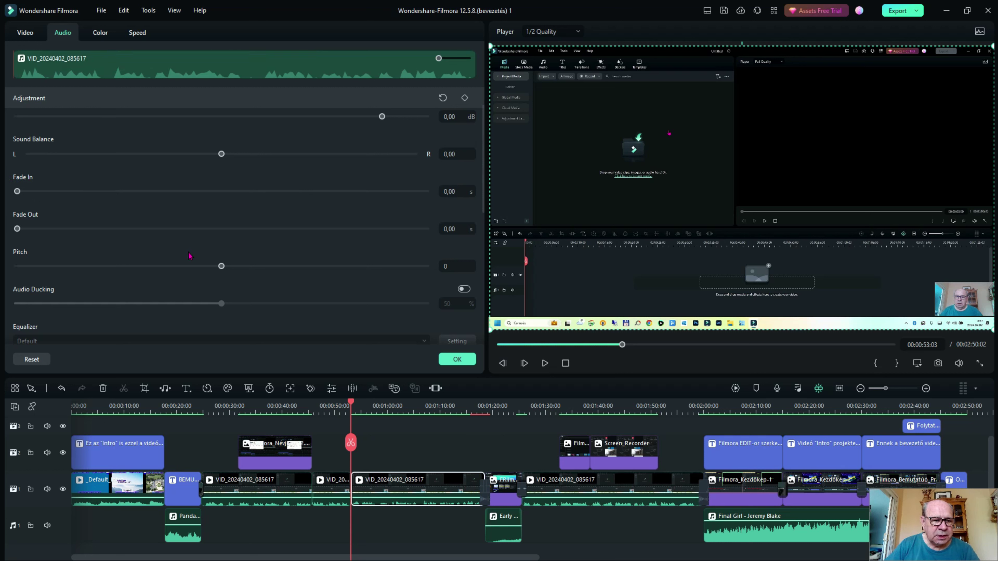
Step: Examine the clip's equalizer presets, keeping Default, and review the denoise options down to hiss removal
scroll(265, 240, "down", 1)
scroll(258, 256, "down", 3)
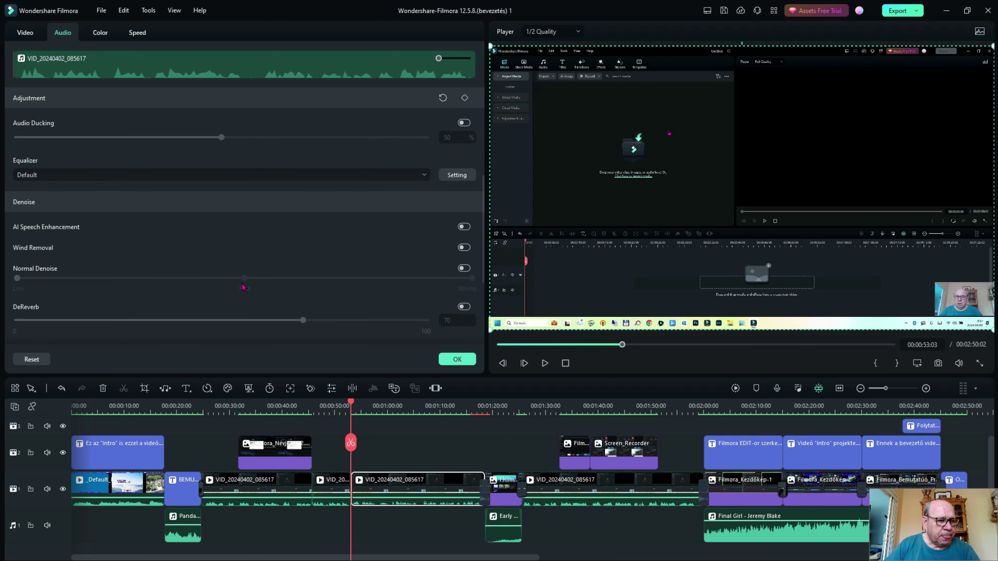
left_click(86, 176)
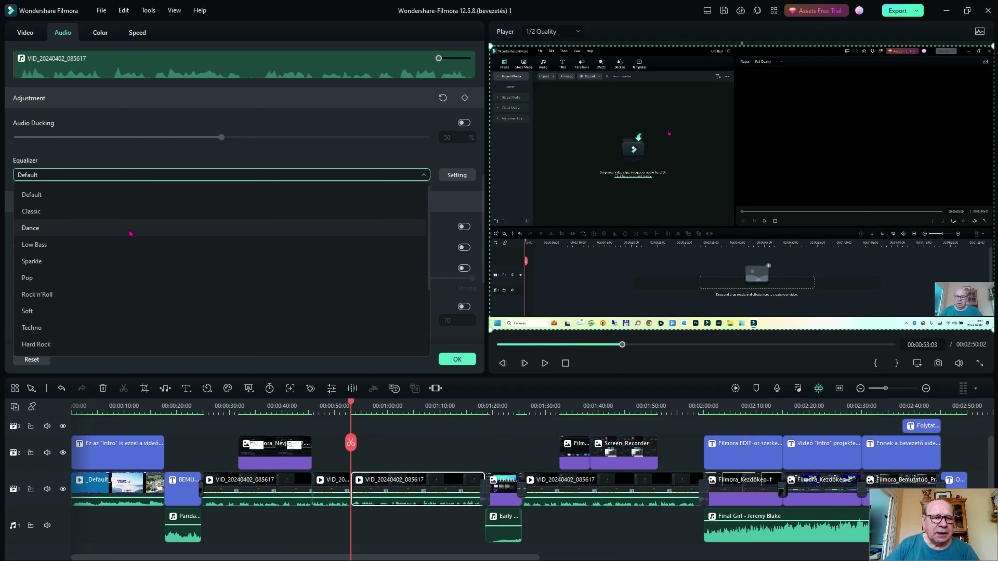
left_click(47, 195)
left_click(238, 150)
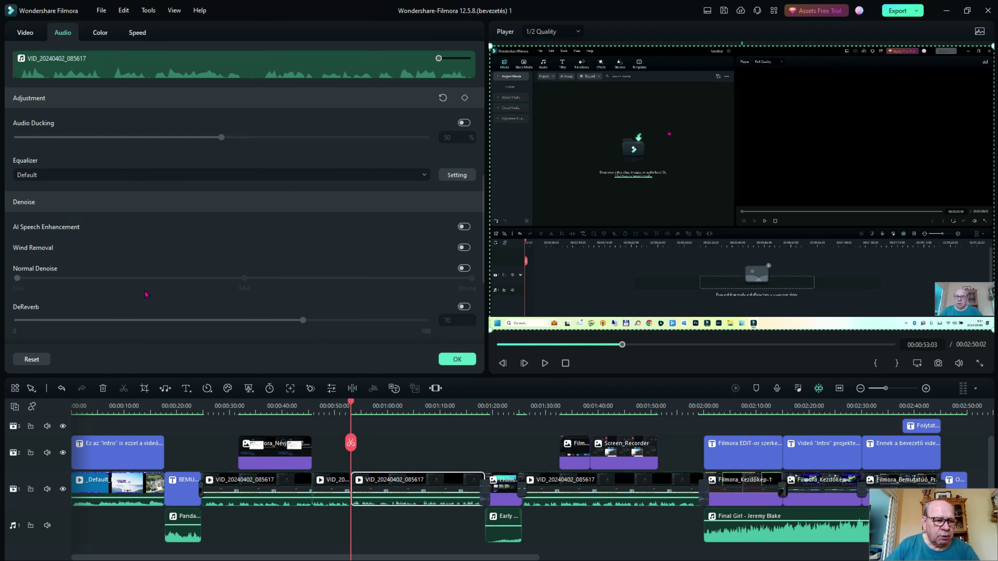
scroll(113, 261, "down", 5)
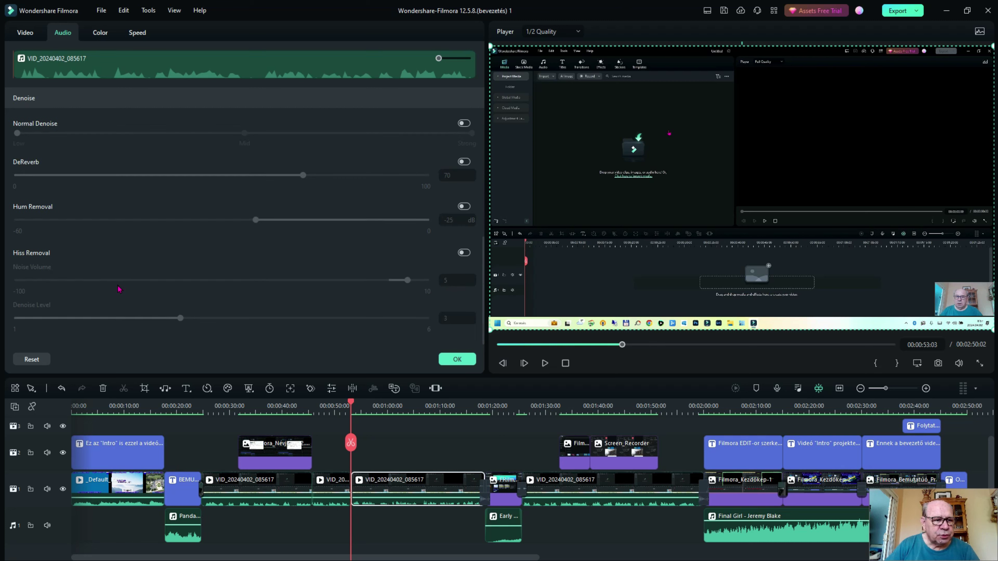
Step: Examine the clip's basic color settings down to the vignette options, plus the yellow, cyan and purple ranges in HSL
scroll(92, 212, "up", 8)
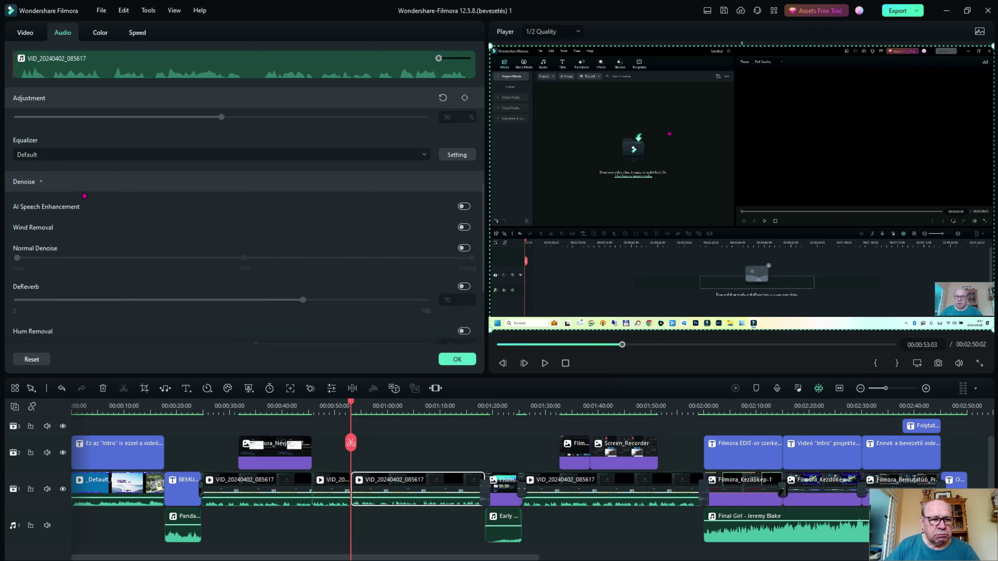
left_click(103, 34)
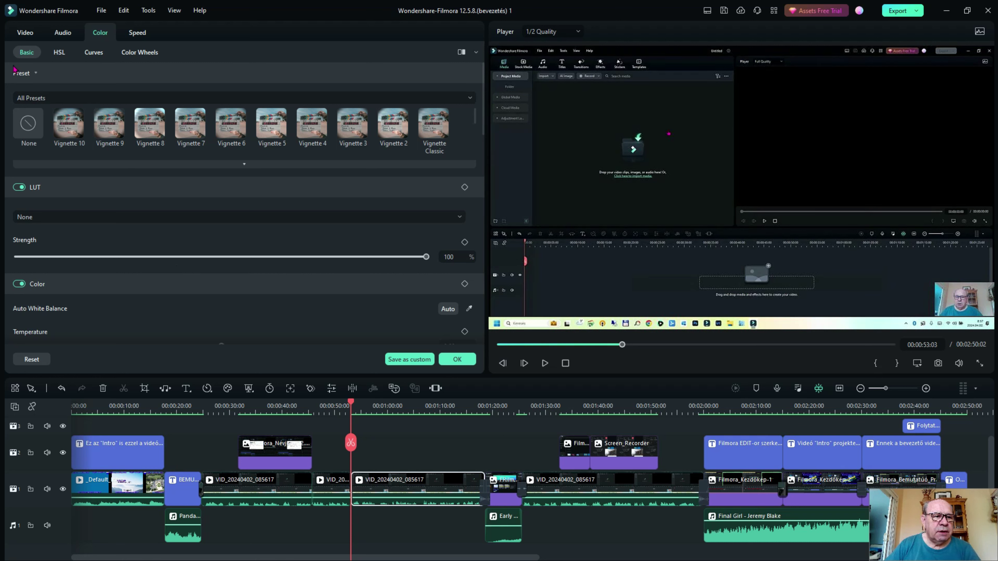
left_click(21, 53)
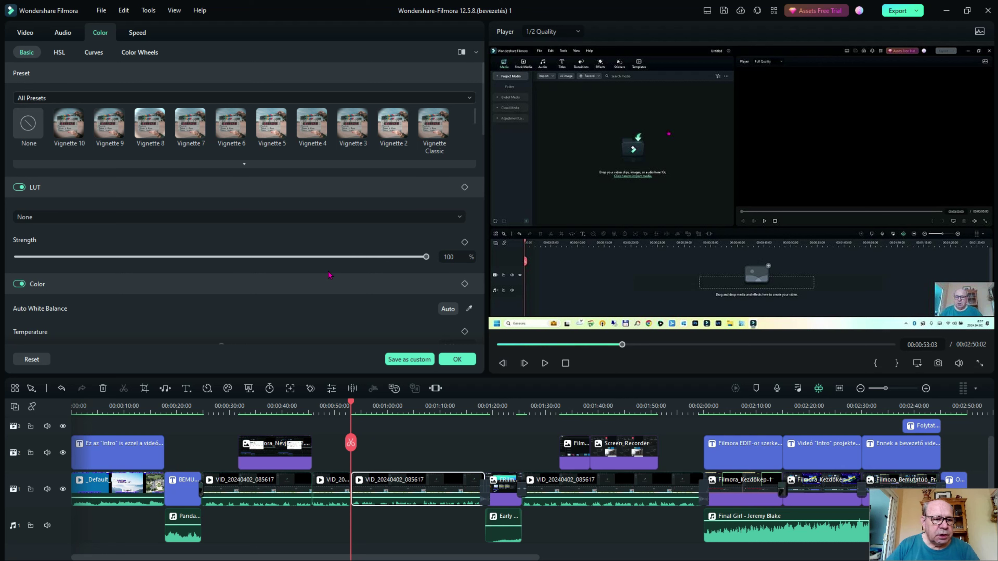
scroll(331, 276, "down", 1)
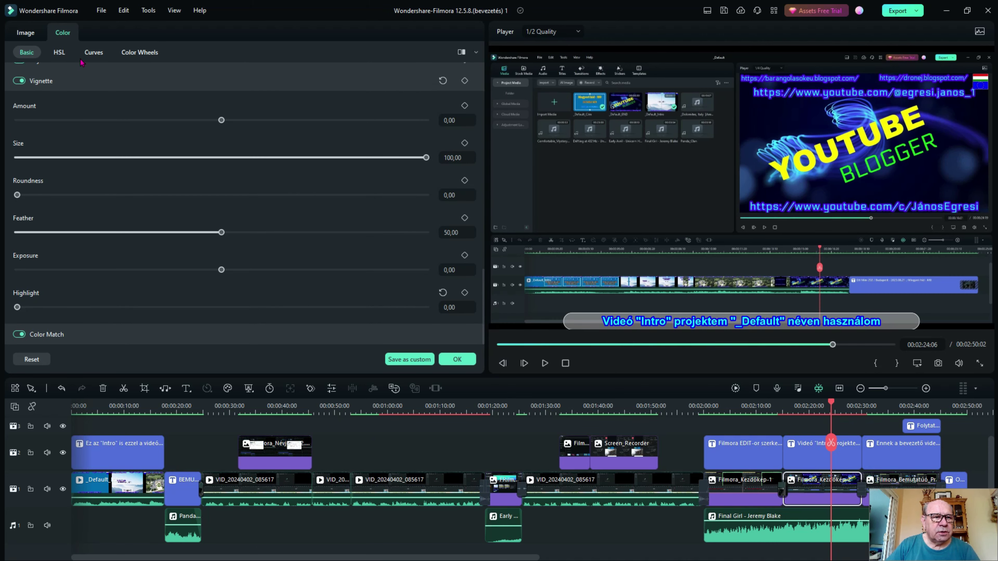
left_click(62, 53)
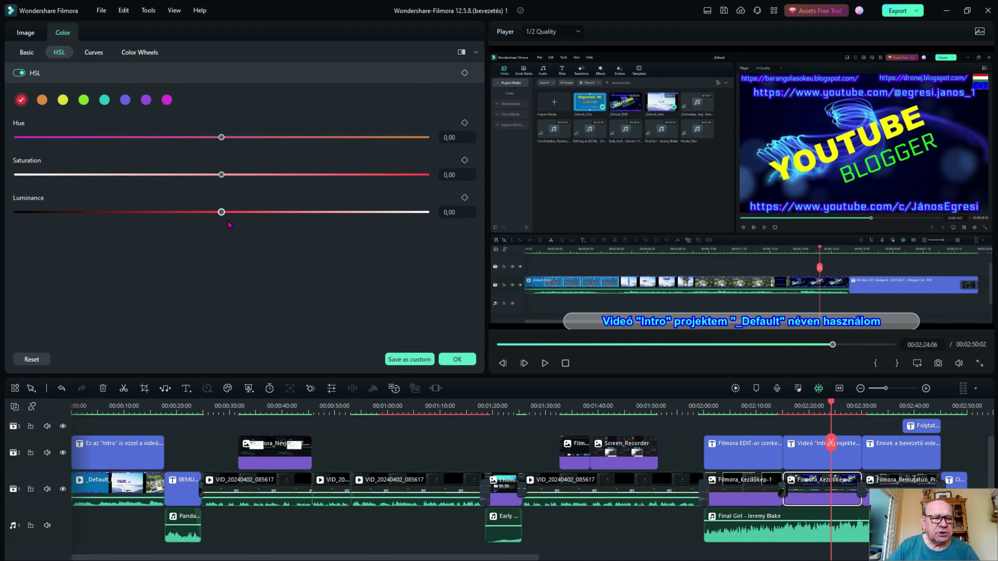
left_click(62, 100)
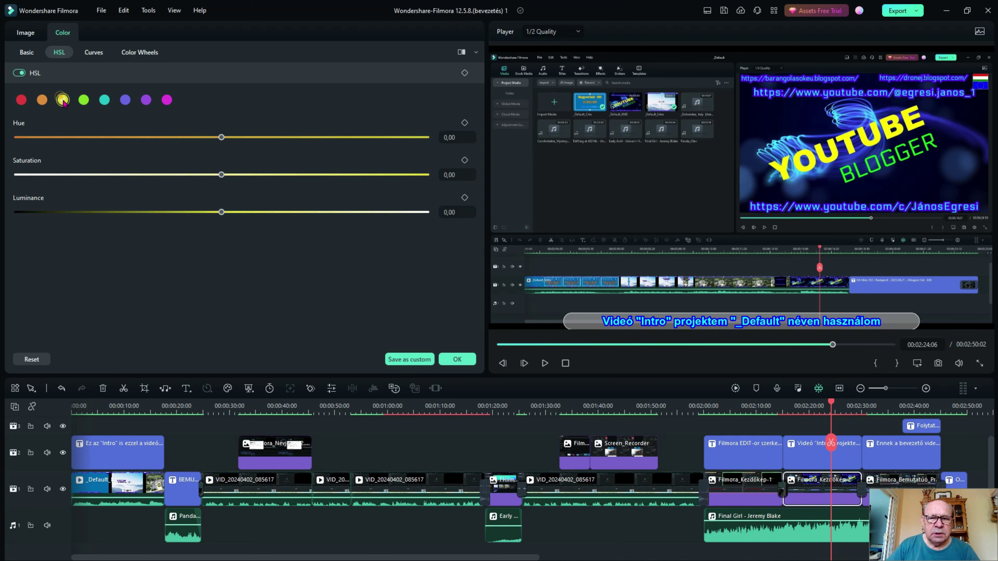
left_click(104, 101)
left_click(146, 100)
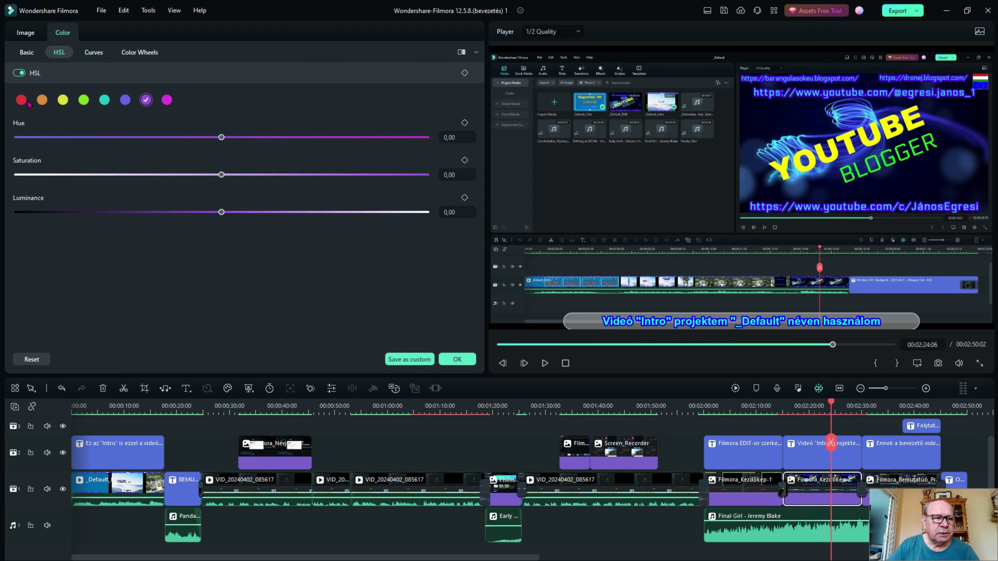
Step: Try bending the white color curve of the Filmora_Kezdőkép-2 clip with several points, and reset the curve
left_click(93, 52)
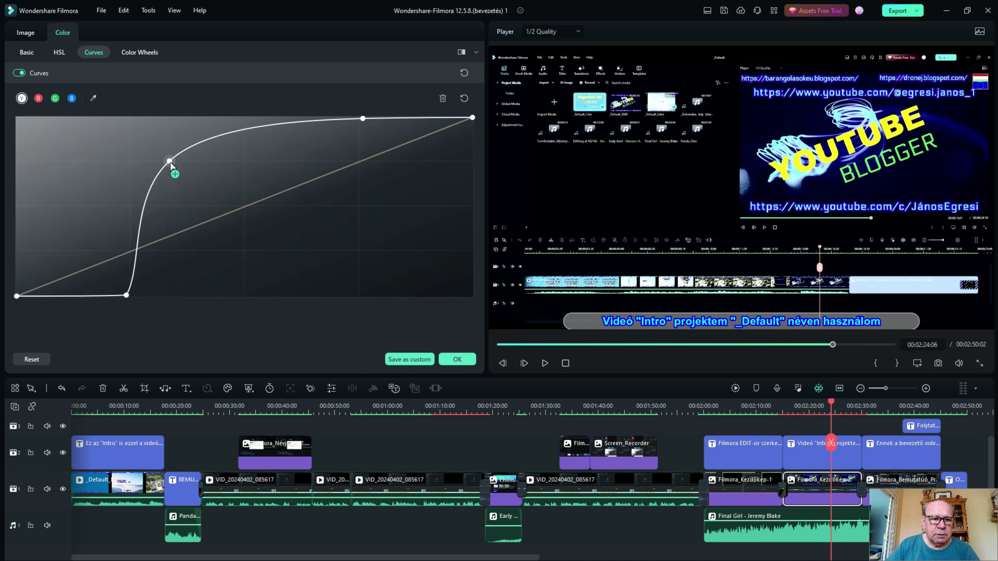
left_click_drag(166, 182, 362, 251)
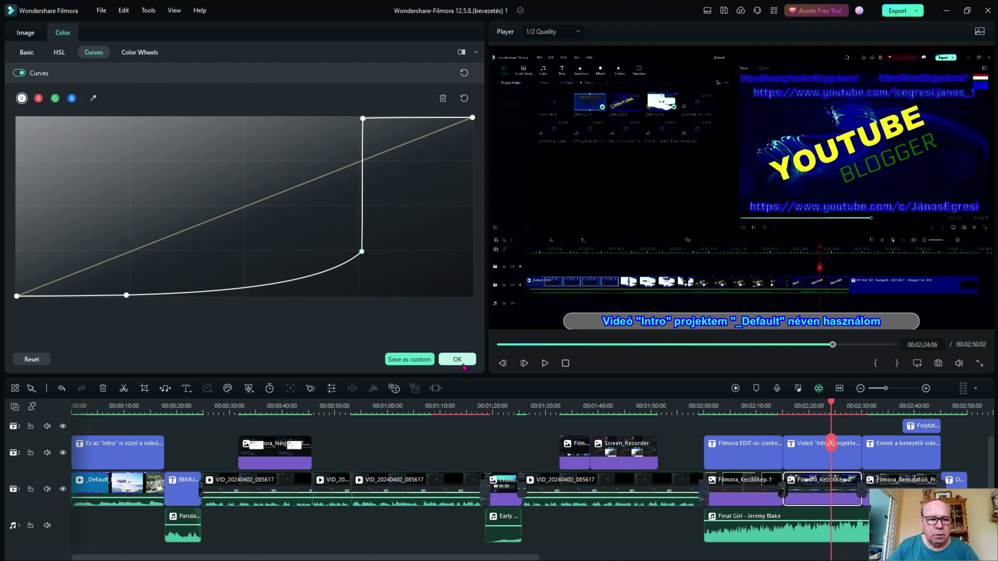
left_click(32, 359)
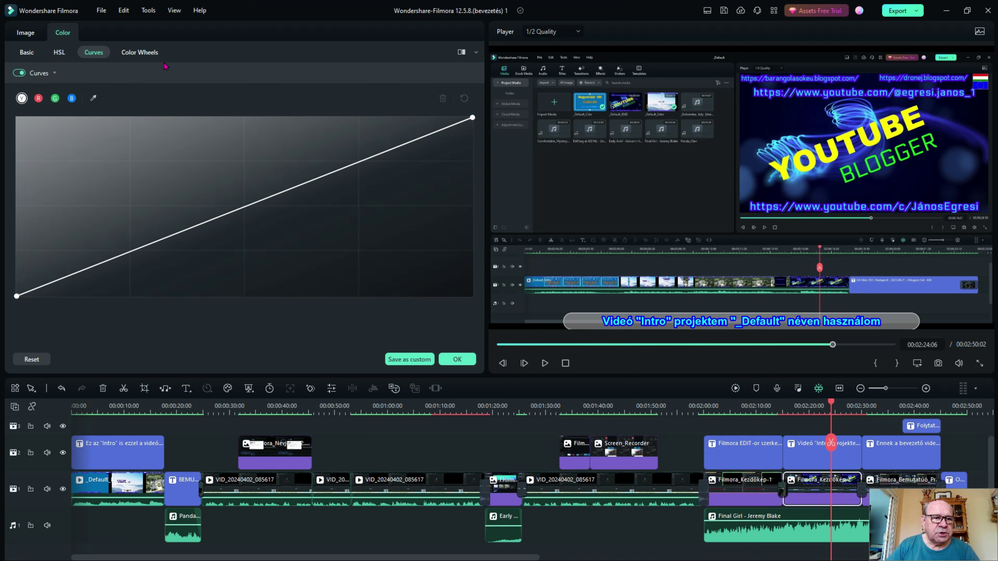
Step: Try raising the brightness of the Highlights color wheel to maximum and tinting it magenta, and reset the wheel
left_click(140, 52)
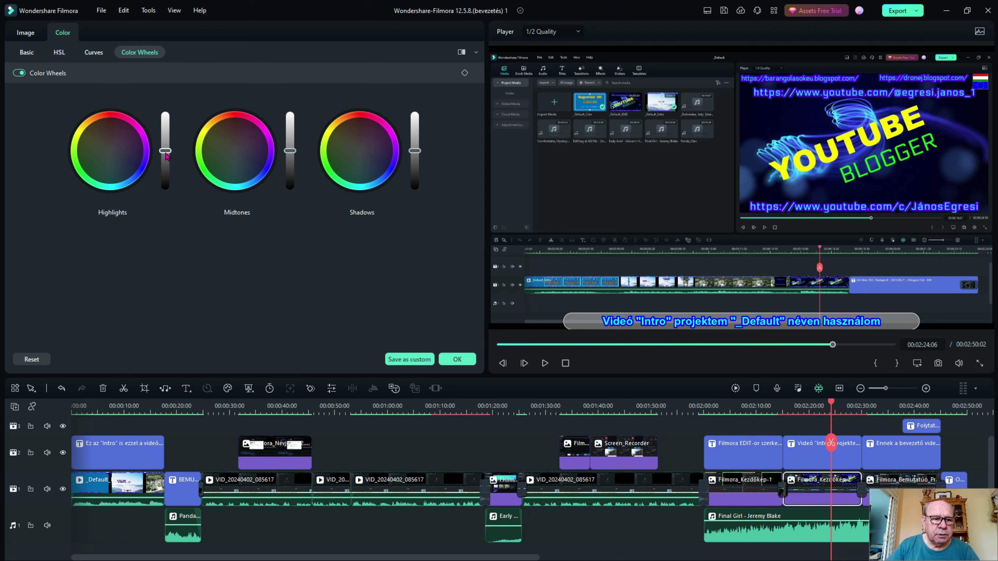
left_click_drag(165, 151, 165, 113)
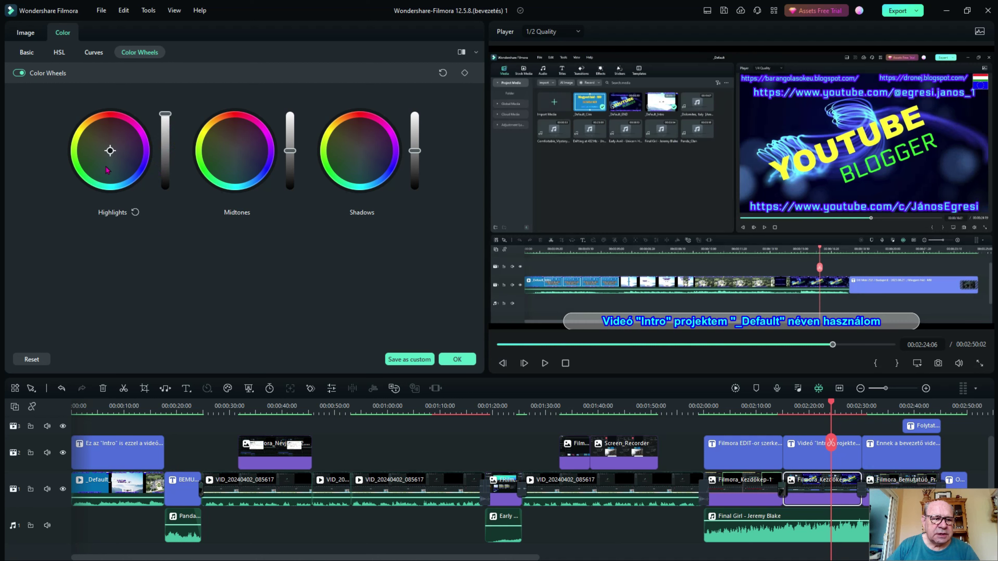
double_click(165, 114)
left_click(165, 148)
left_click_drag(118, 157, 137, 121)
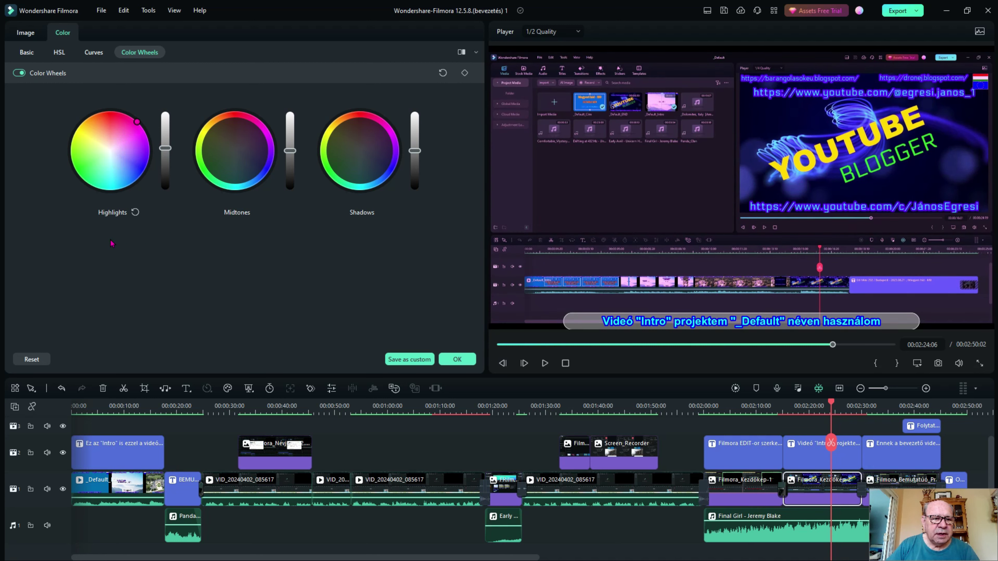
left_click(136, 212)
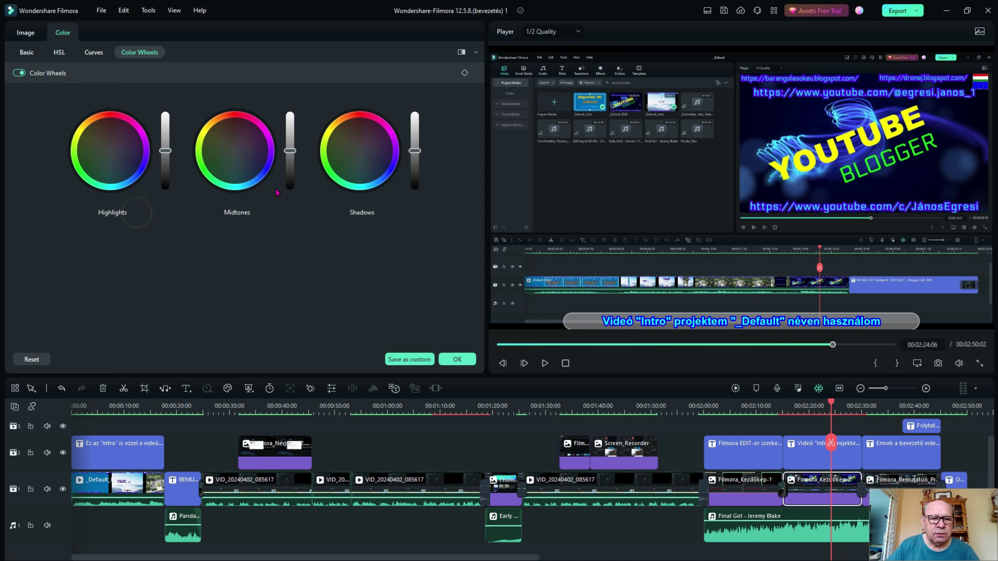
Step: Try lowering the Midtones wheel's brightness to minimum and tinting it blue and red, and reset the wheel
left_click(241, 215)
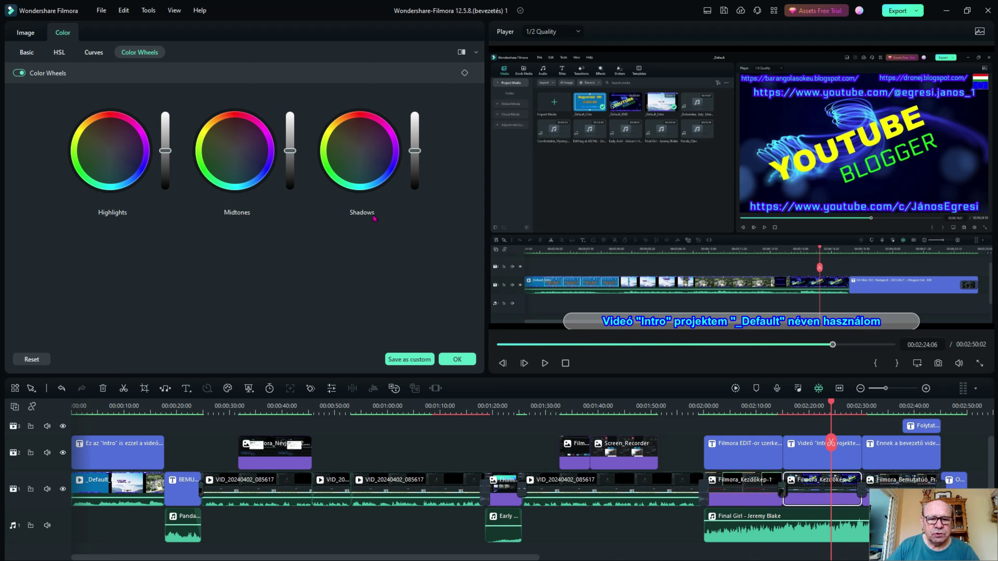
left_click_drag(289, 151, 290, 187)
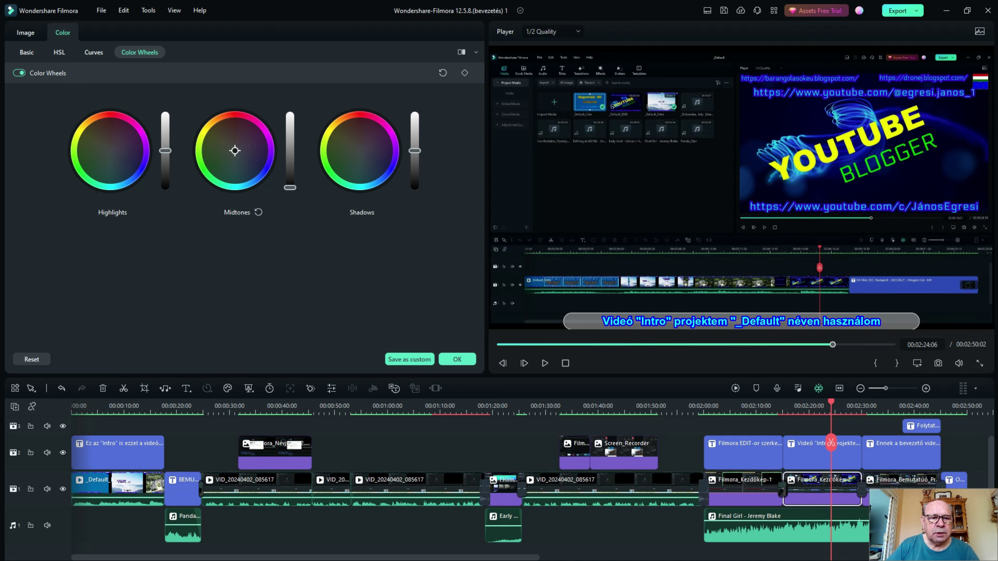
left_click_drag(235, 151, 238, 140)
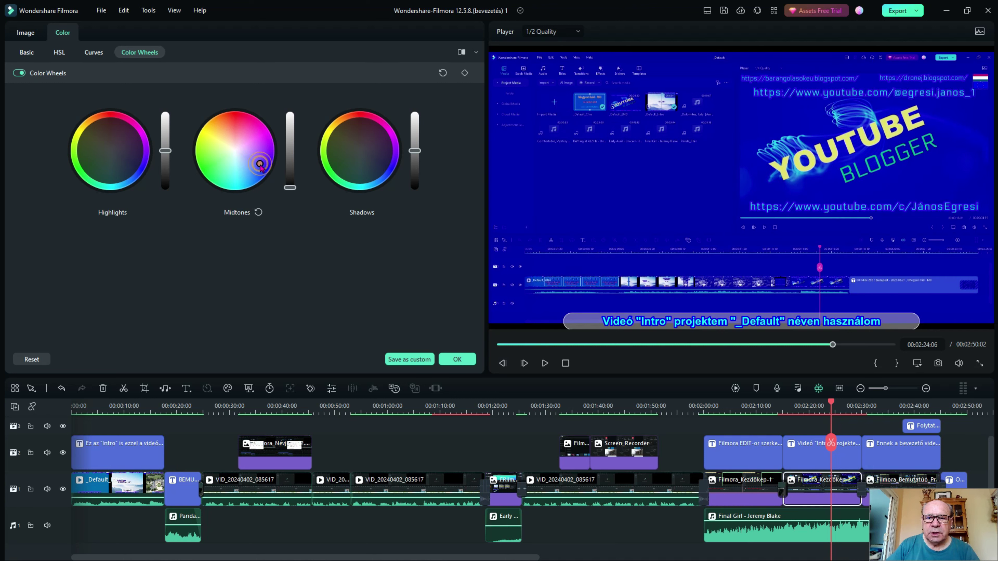
left_click_drag(231, 131, 224, 118)
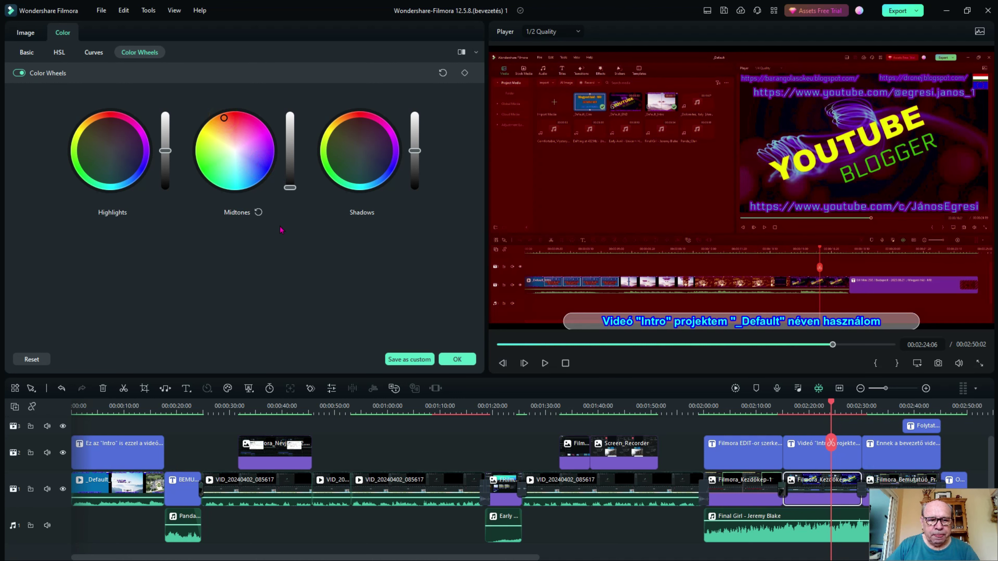
left_click(258, 212)
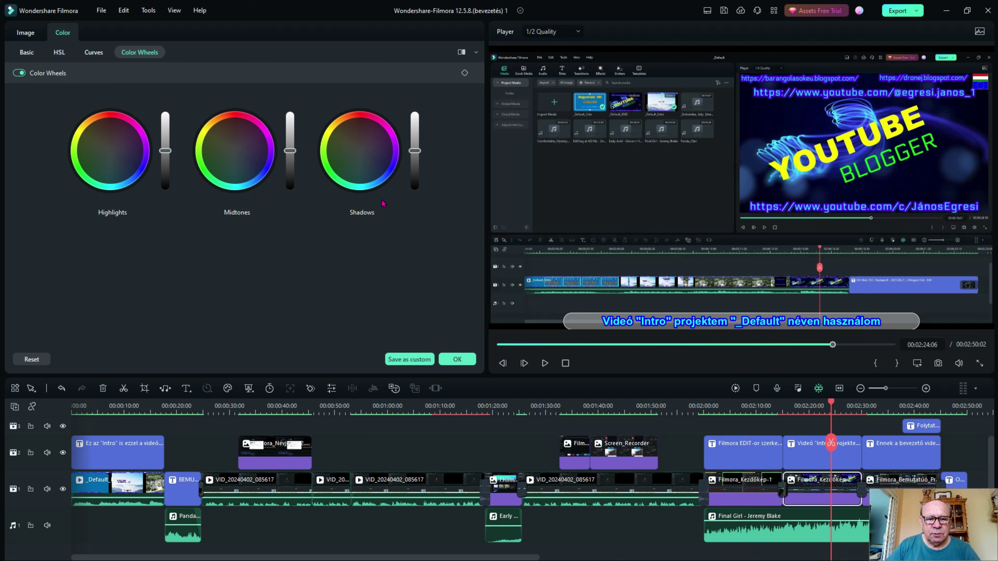
Step: Try magenta and cyan tints and the brightness extremes on the Shadows wheel, reset it, and close the clip settings
left_click(363, 212)
left_click_drag(360, 152, 368, 141)
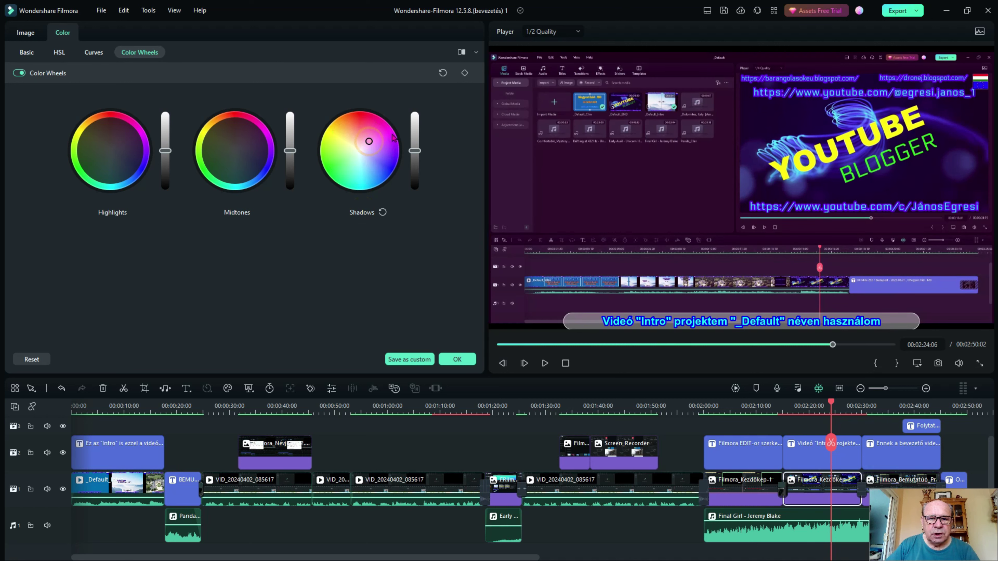
left_click(357, 181)
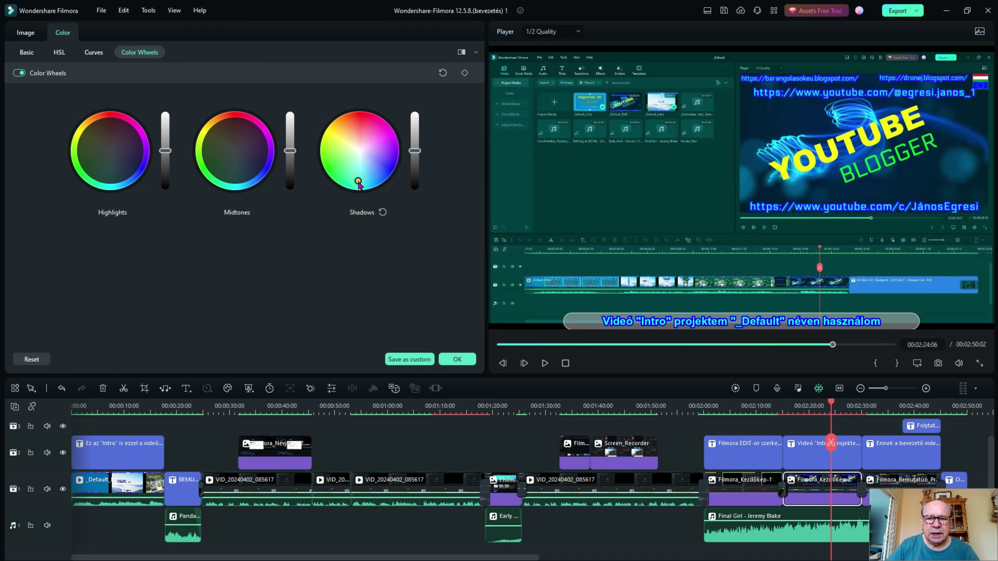
left_click(383, 212)
left_click_drag(415, 150, 416, 114)
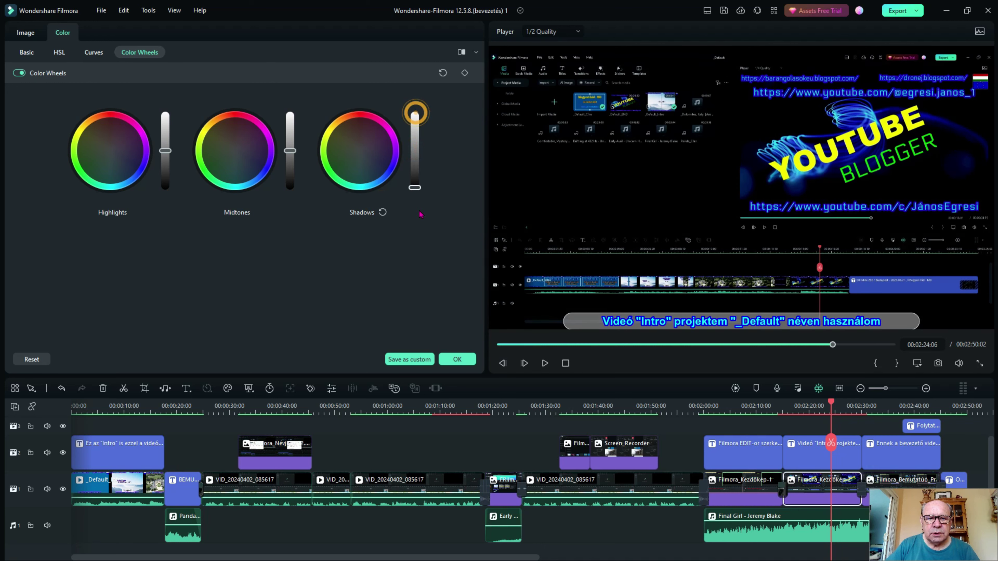
key("ctrl+z")
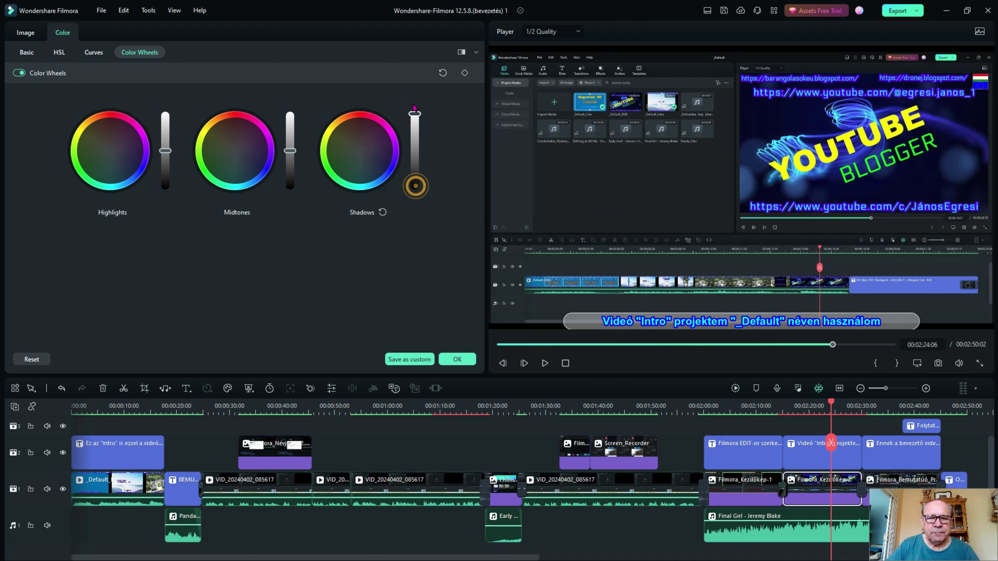
left_click(383, 213)
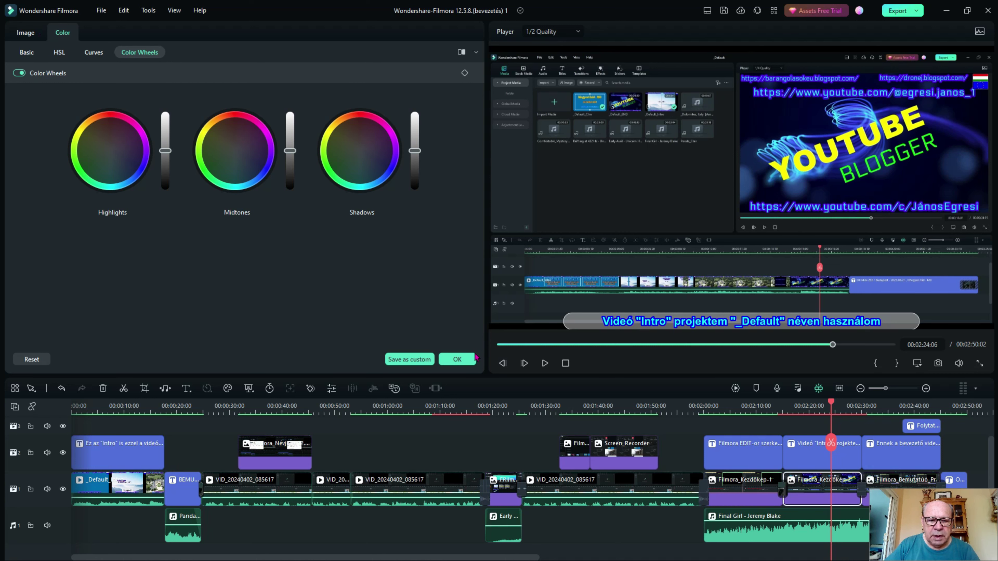
left_click(460, 355)
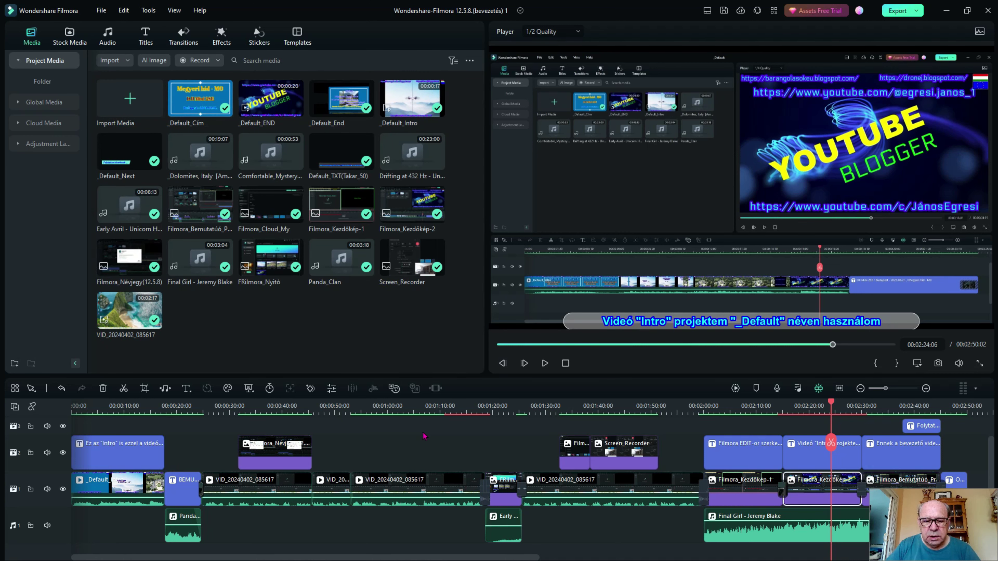